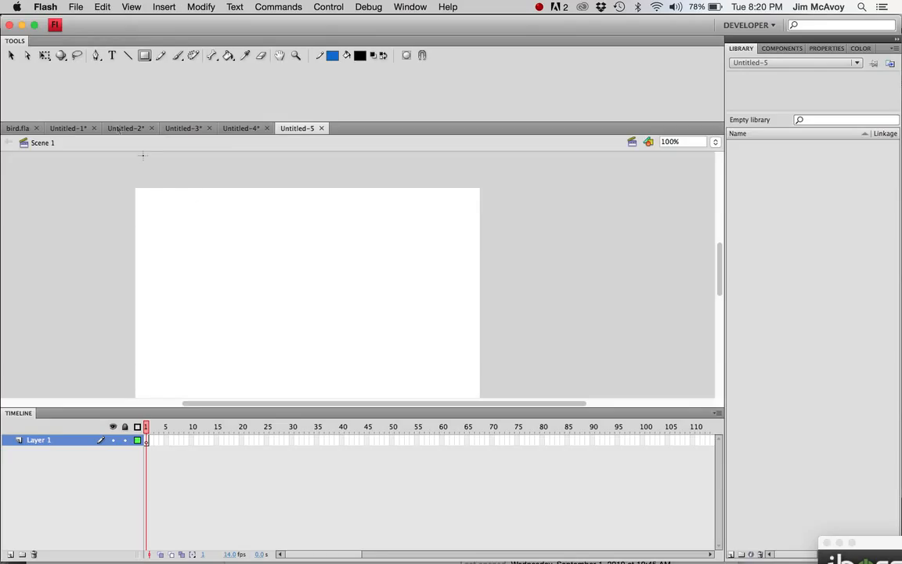
Import the image Portrait-Photography-Next-Level-04.jpg from the Art folder into the document's library
click(76, 7)
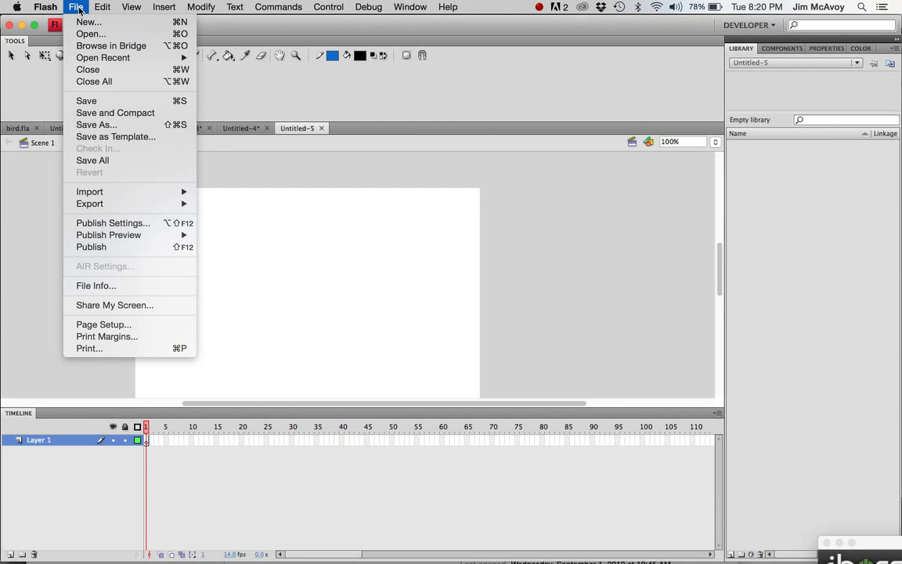
mouse_move(109, 192)
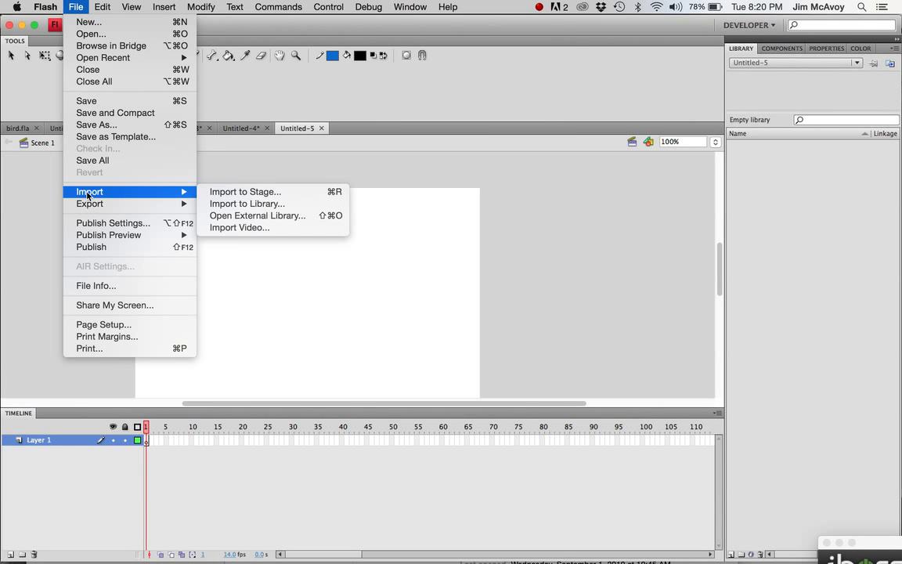
click(227, 205)
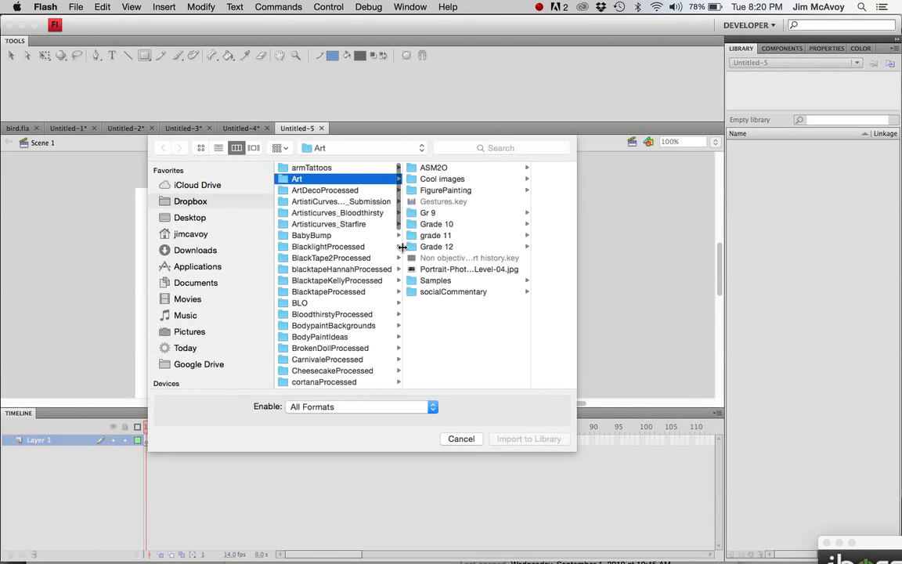
click(423, 268)
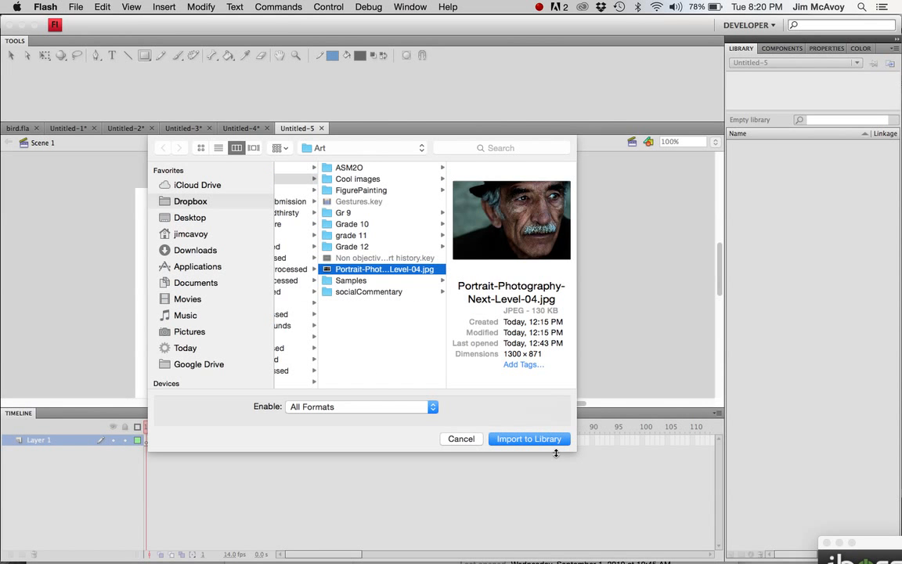
click(526, 438)
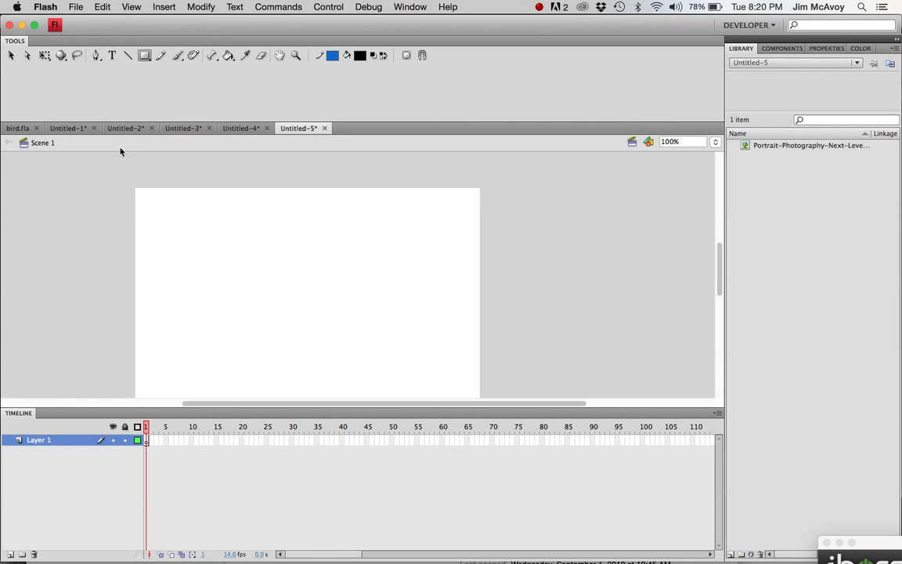
Create a new graphic symbol named Drawing in the library root
click(164, 6)
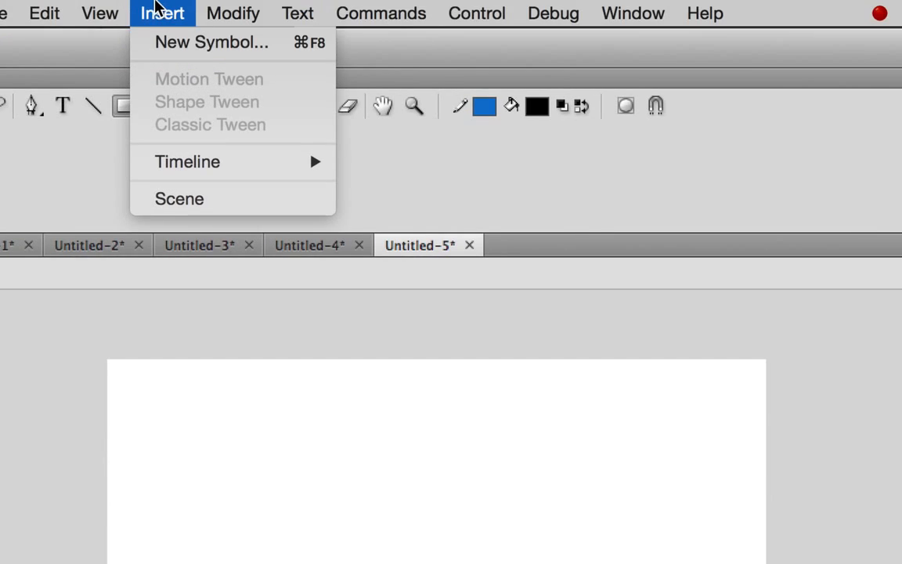
click(166, 23)
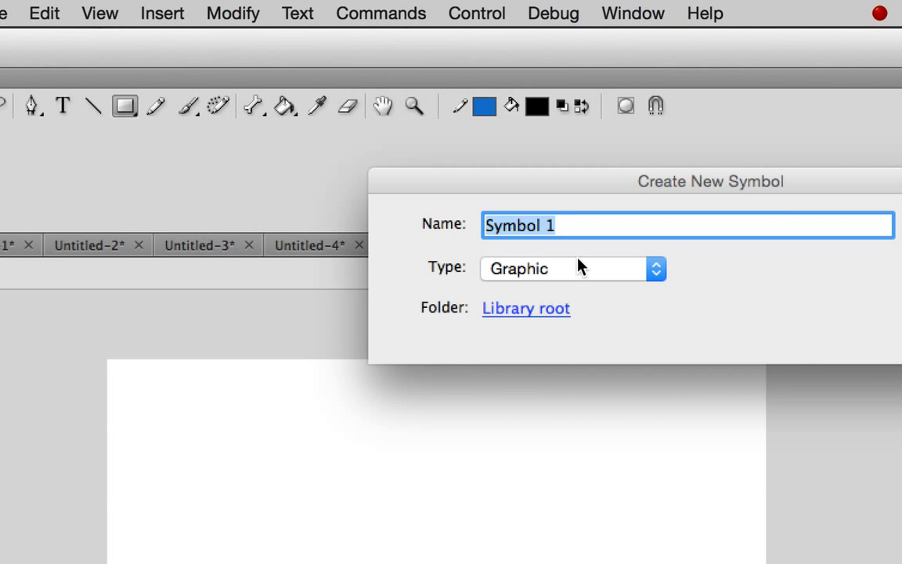
text(Drawing)
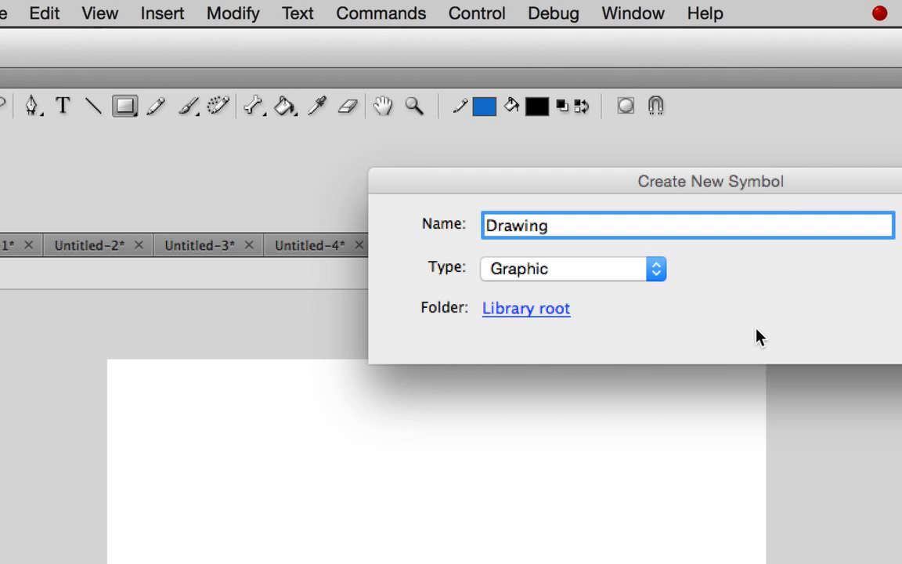
key(Return)
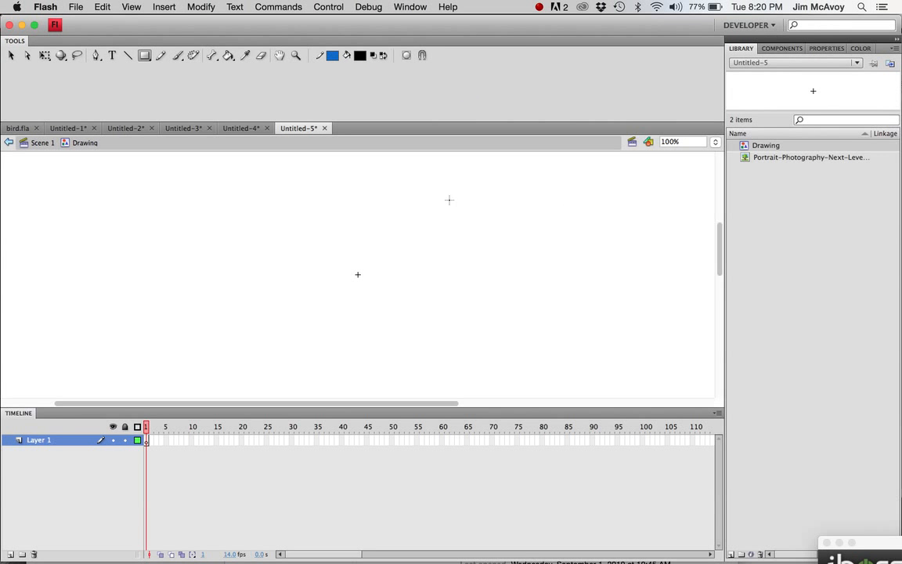
Place the portrait photo at the centre of the Drawing symbol and scale it down proportionally to about one third
click(750, 158)
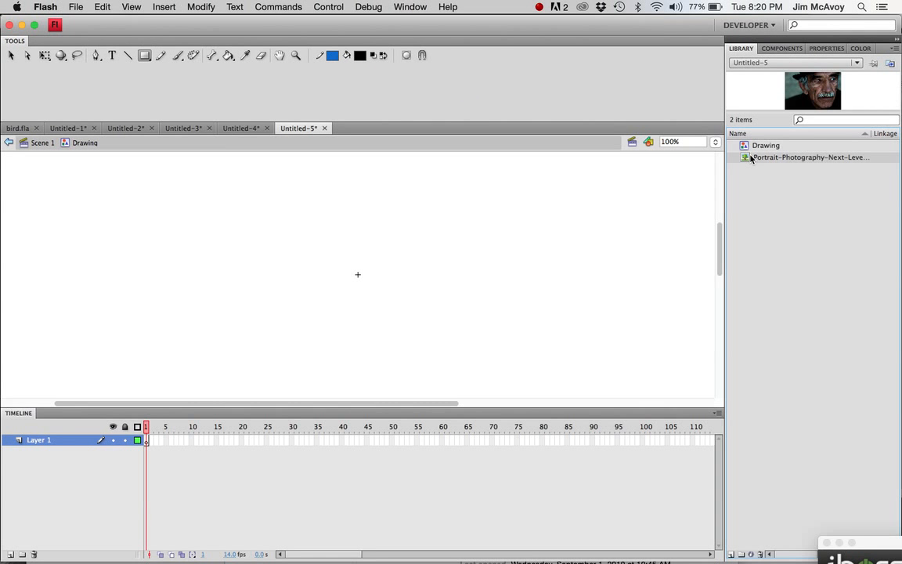
drag(746, 160, 359, 276)
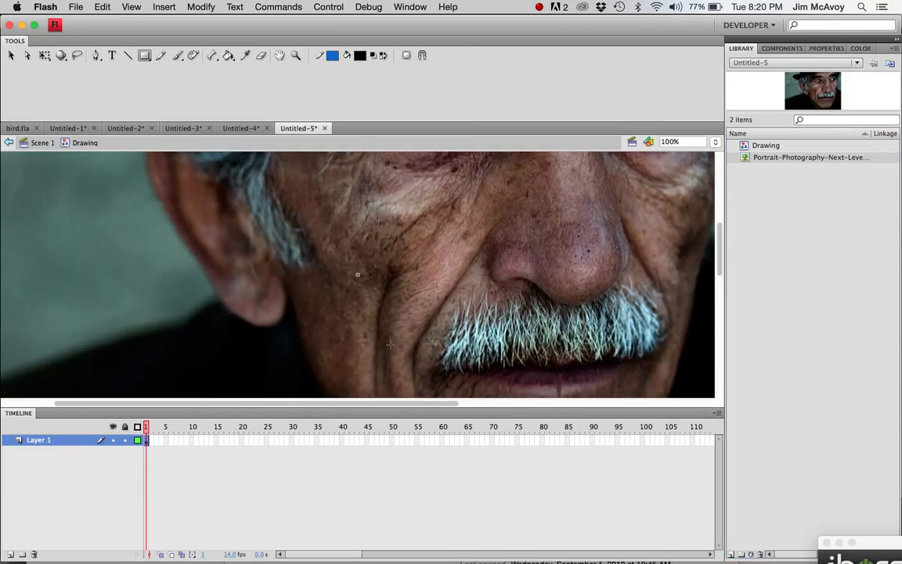
click(44, 56)
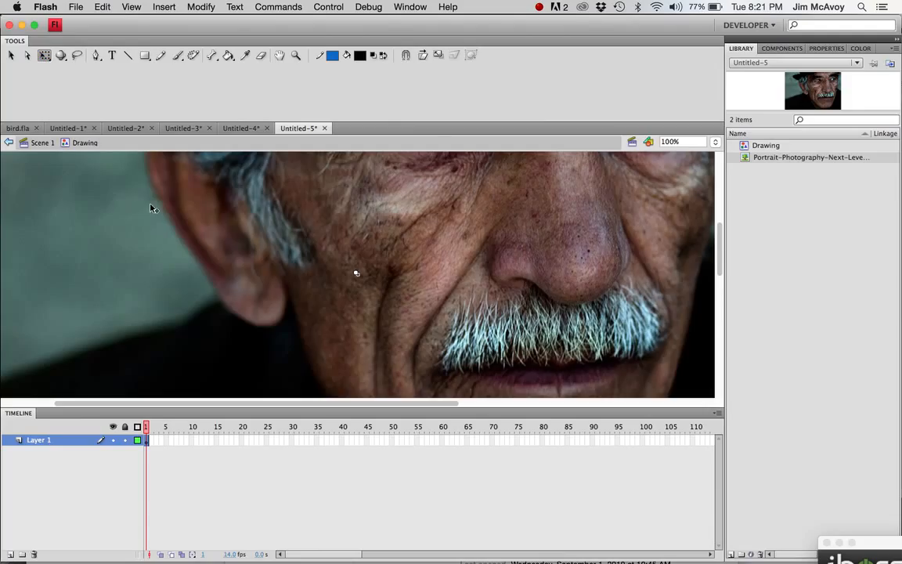
key(super+minus)
key(super+minus)
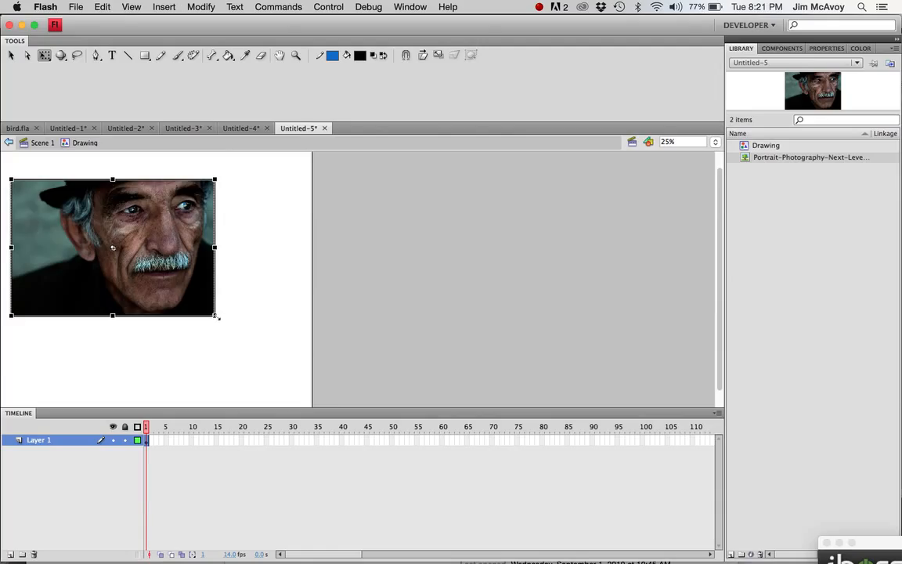
drag(217, 317, 147, 271)
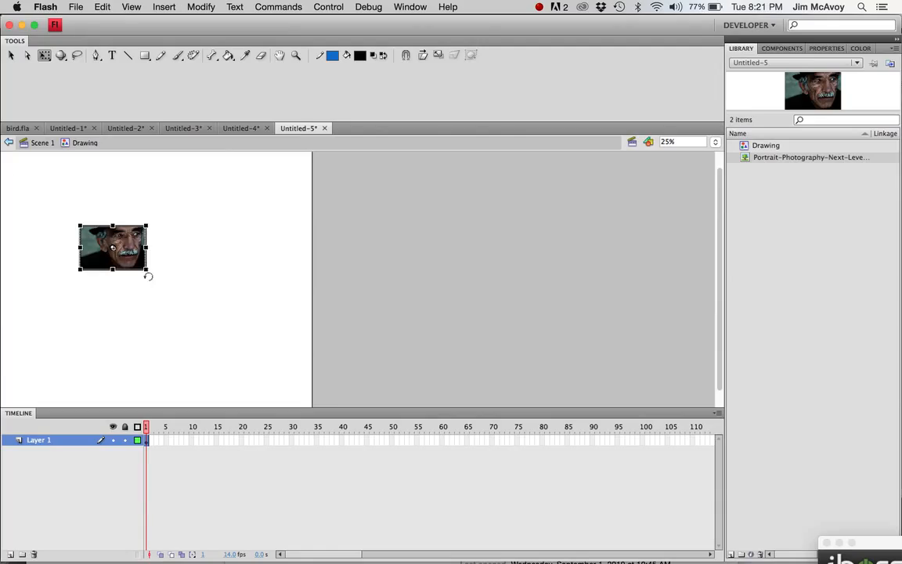
key(super+1)
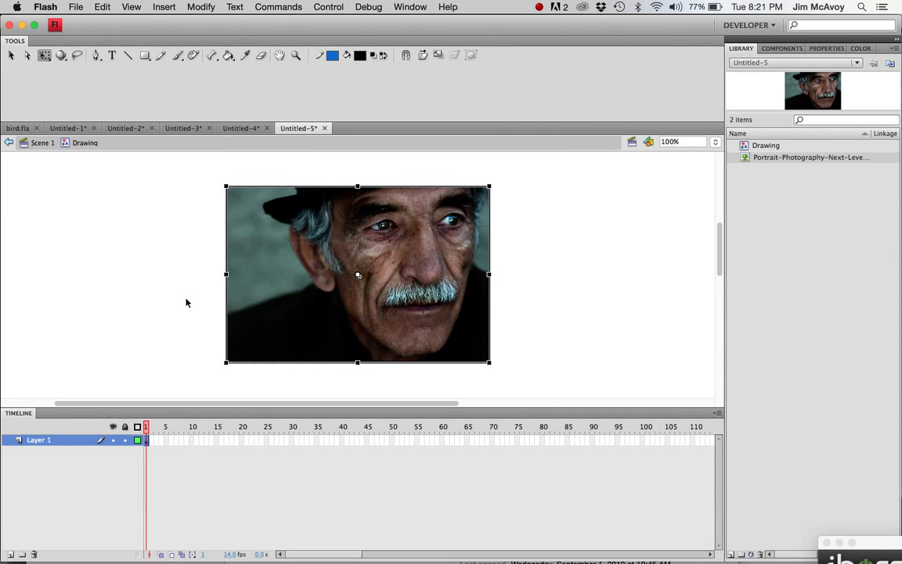
key(super+equal)
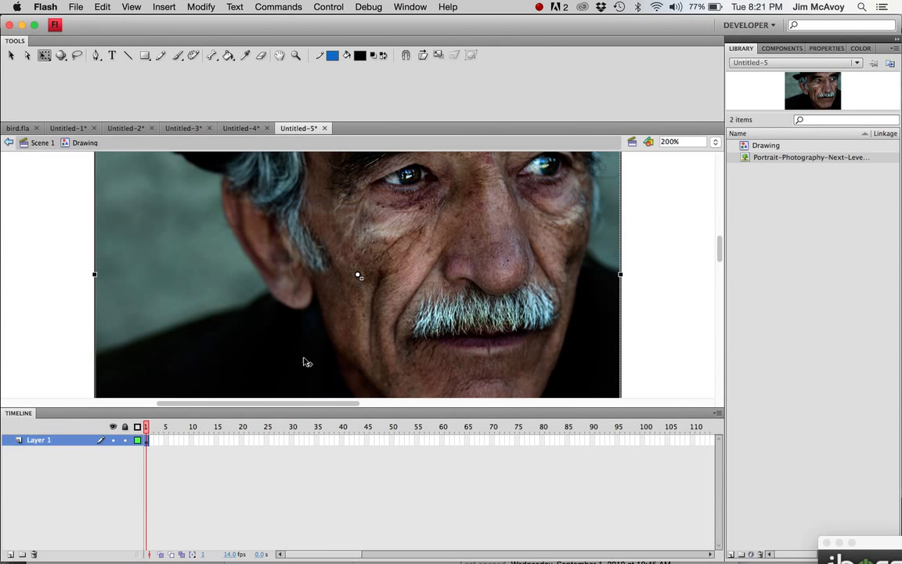
Enlarge the drawing area above the timeline and rename the photo's layer Original
drag(397, 408, 398, 448)
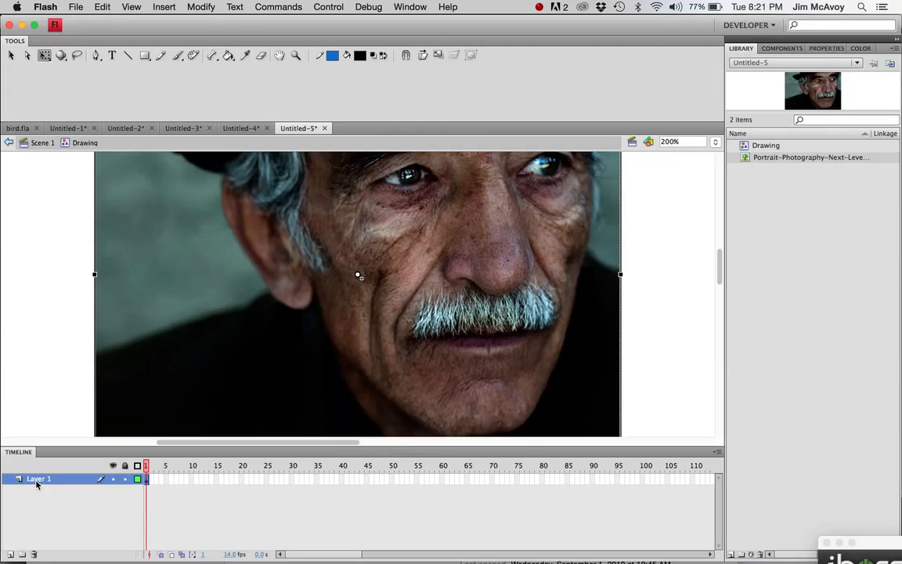
double_click(40, 479)
text(Original)
key(Return)
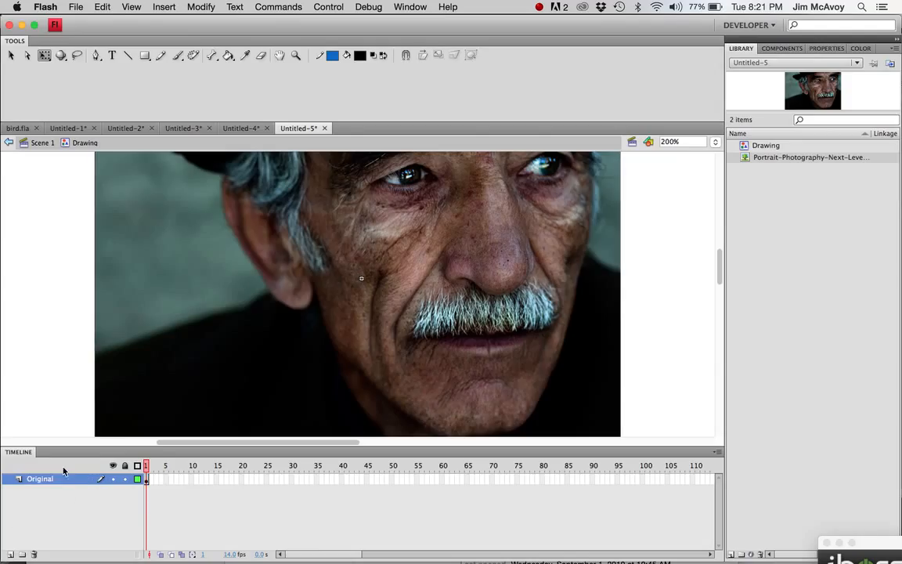
Add a layer named Drawing above Original and extend the Original layer's frames to frame 70
click(12, 555)
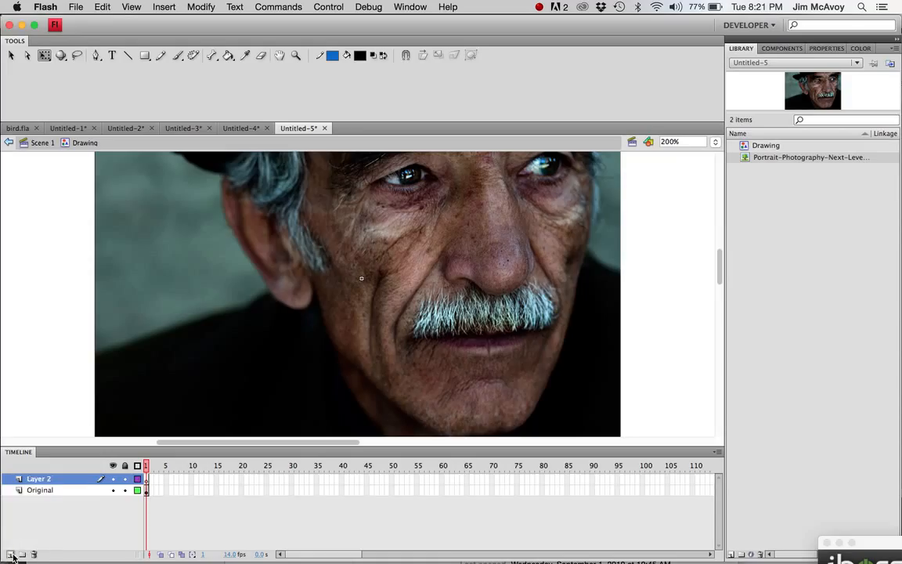
double_click(40, 479)
text(Drawing)
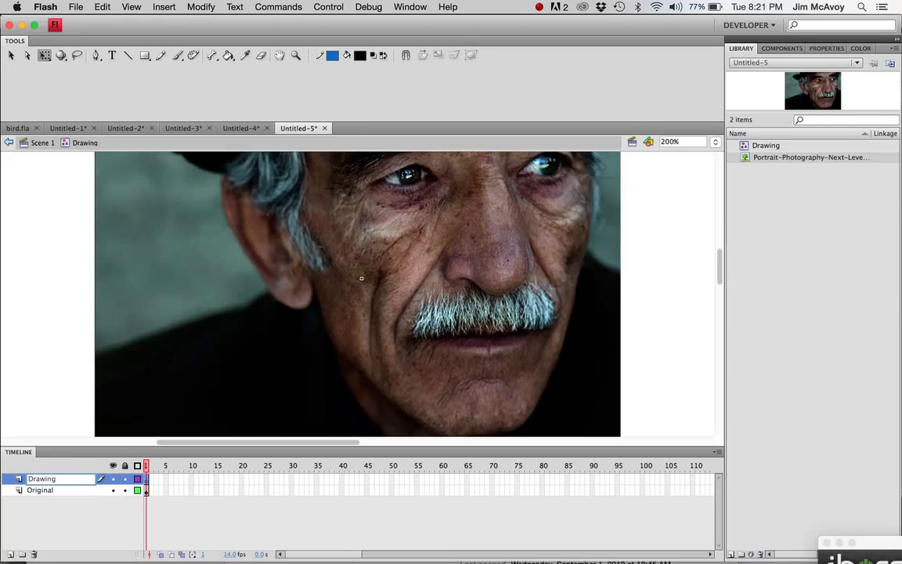
key(Return)
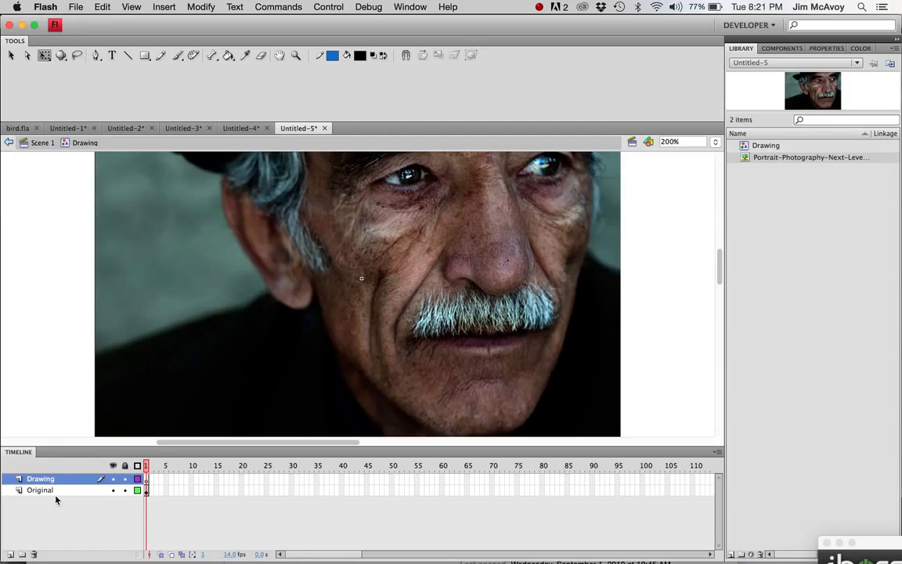
click(492, 491)
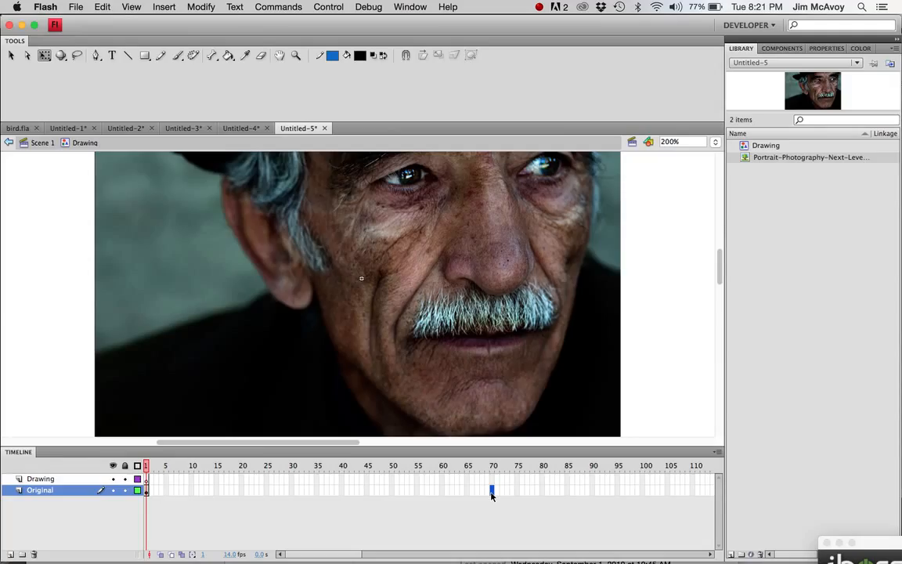
key(F5)
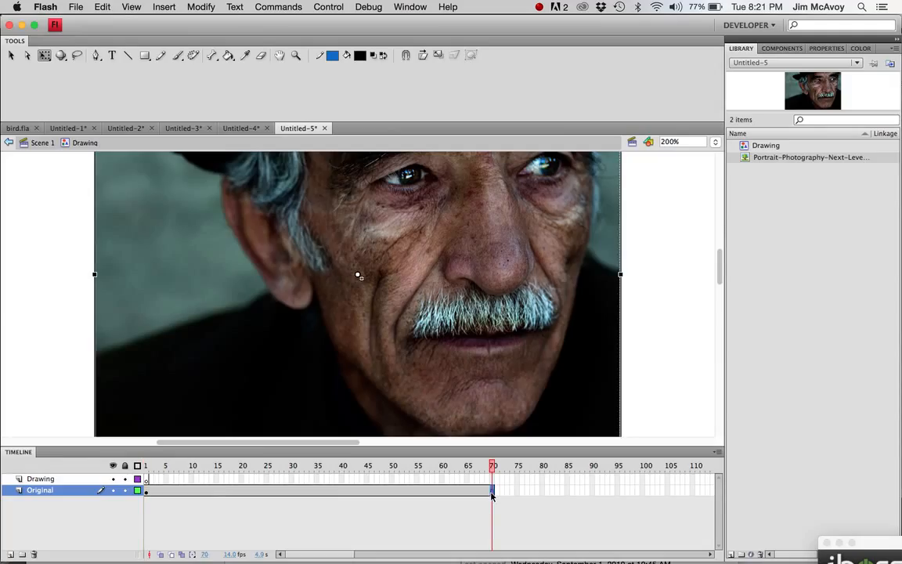
On frame 1 of the Drawing layer, set the fill to dark blue and brush a short line around the nostril
click(146, 479)
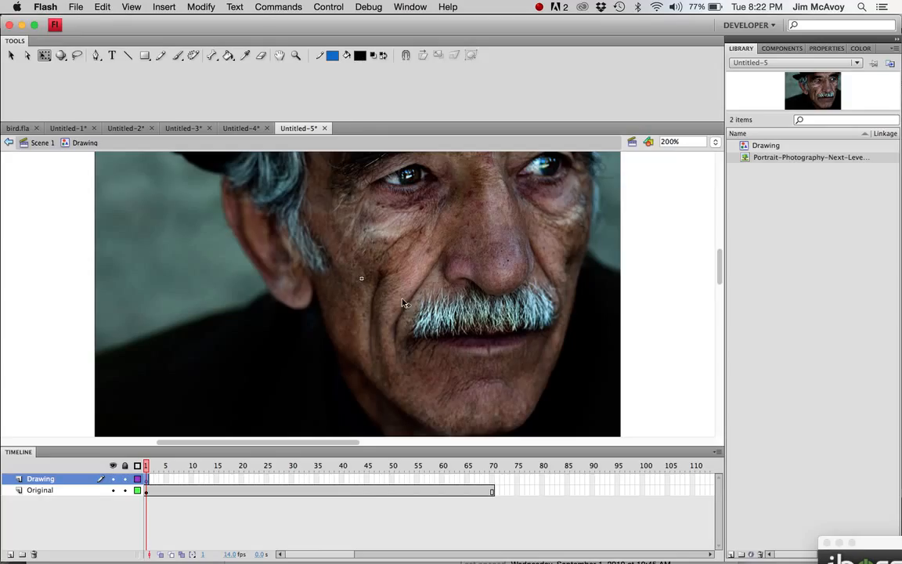
click(360, 55)
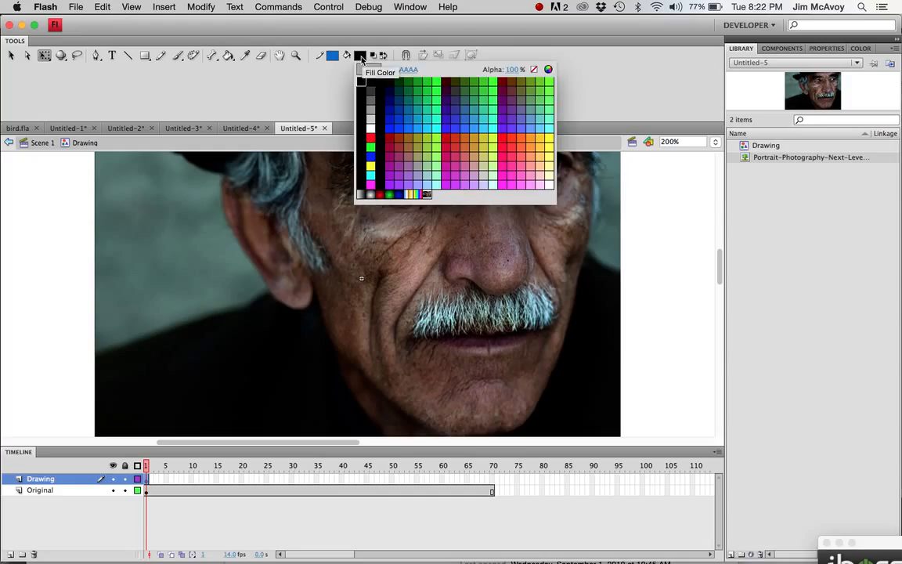
click(404, 119)
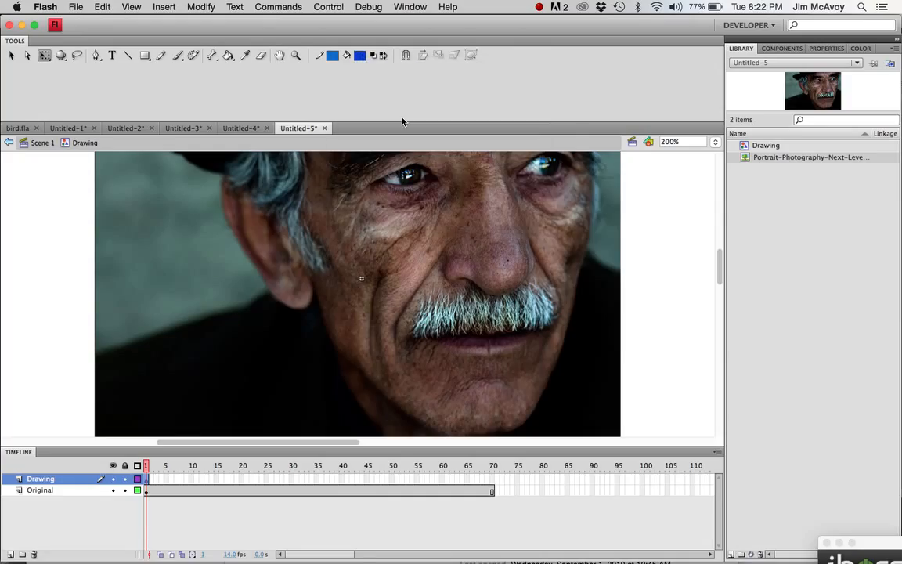
click(179, 56)
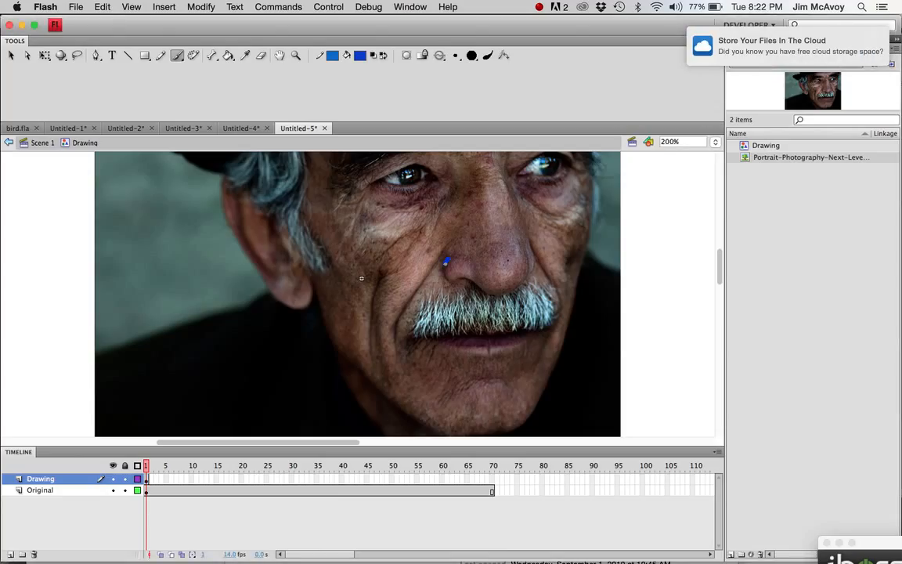
mouse_move(446, 261)
mouse_down()
mouse_move(444, 277)
mouse_move(454, 285)
mouse_up()
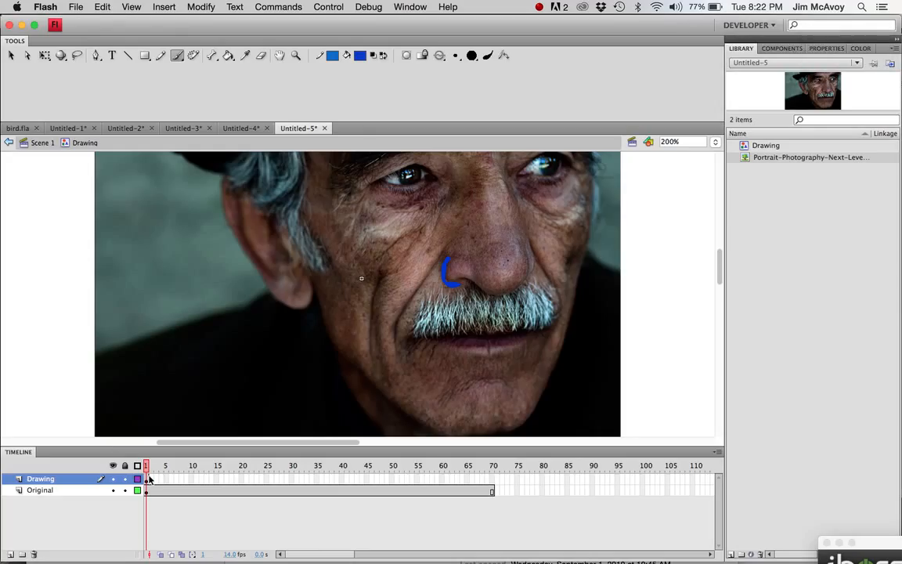
Add a keyframe at frame 2 of the Drawing layer and brush short lines under the nose, along the cheek fold and below the mustache
click(150, 478)
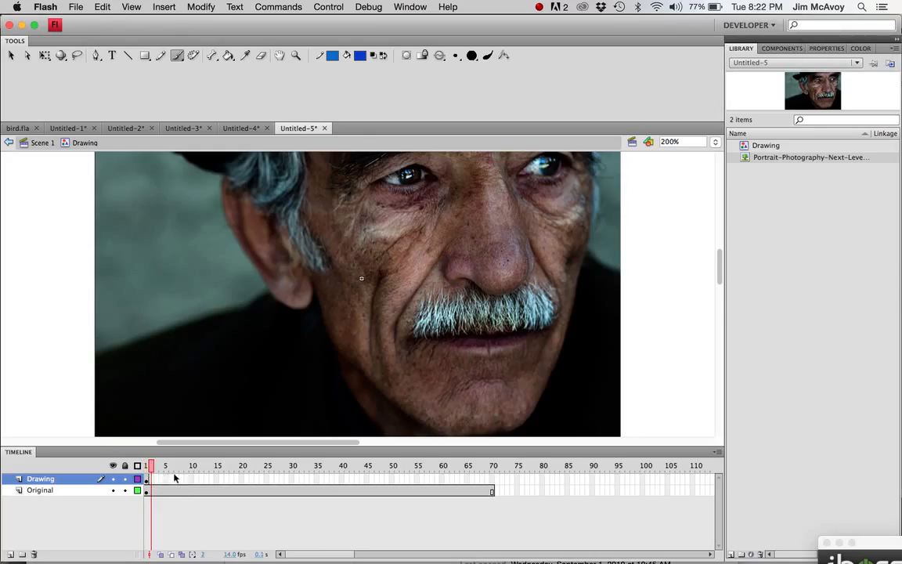
click(148, 479)
drag(452, 286, 477, 283)
drag(440, 256, 421, 281)
drag(416, 335, 449, 334)
Carry the drawing into a keyframe at frame 3 and lengthen the nose, mouth and cheek-fold lines, adding marks on both cheeks
click(151, 479)
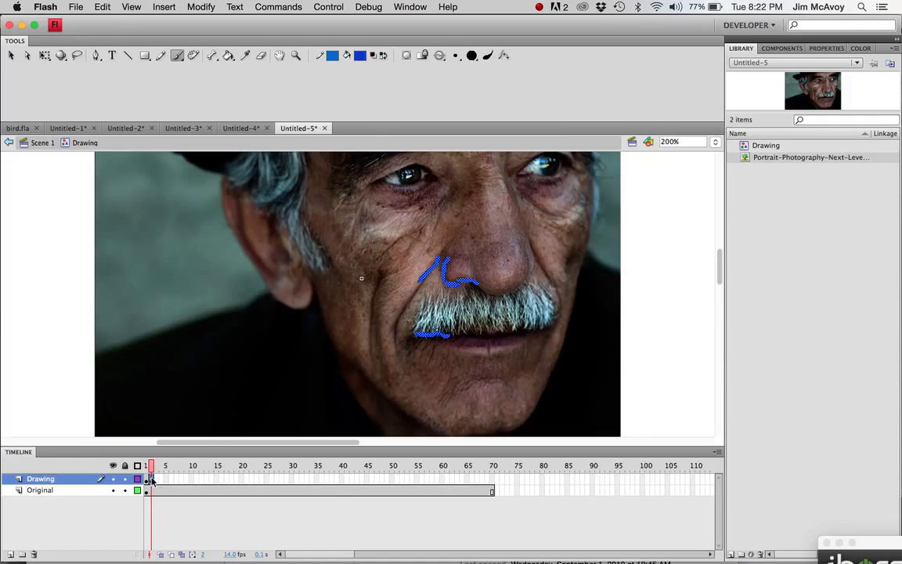
key(F7)
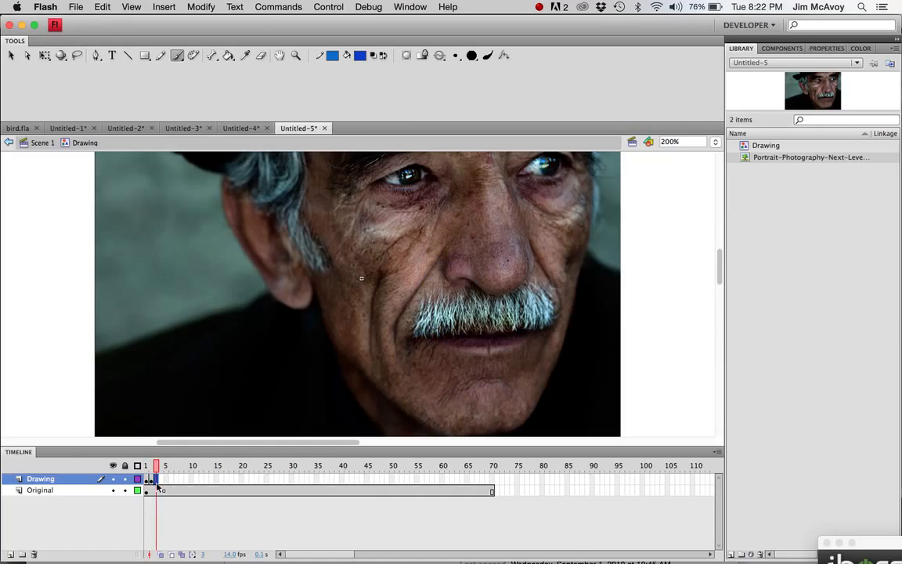
key(super+shift+v)
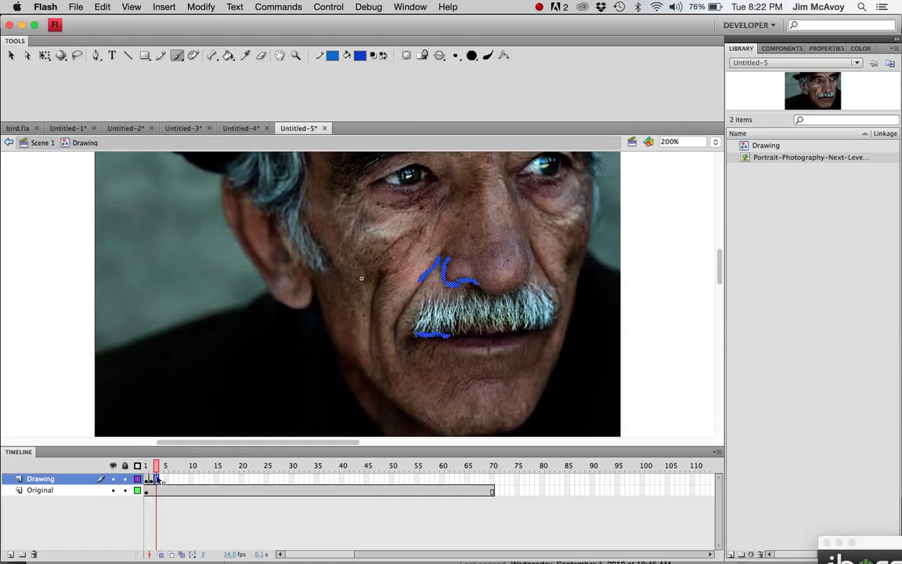
drag(477, 283, 503, 296)
drag(452, 336, 477, 334)
mouse_move(420, 279)
mouse_down()
mouse_move(402, 306)
mouse_move(380, 269)
mouse_up()
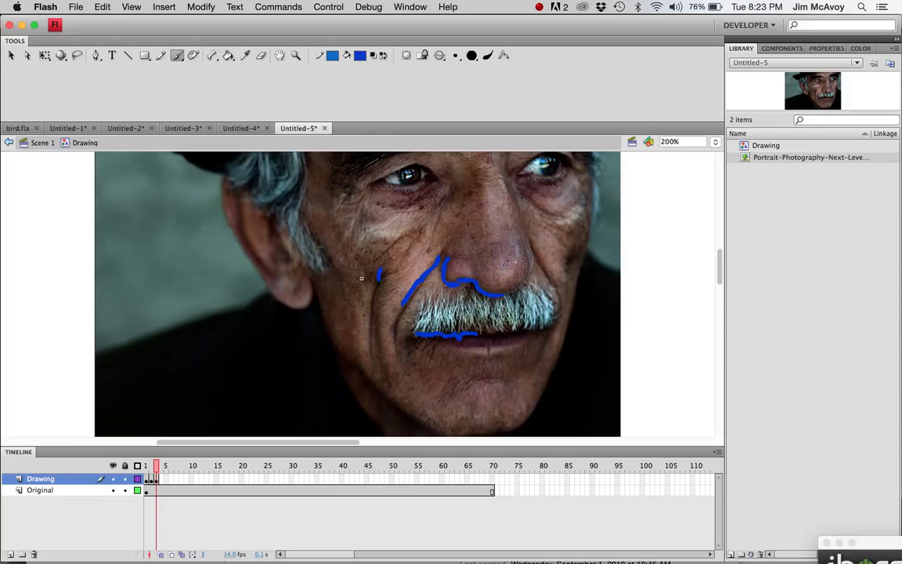
drag(530, 245, 539, 261)
Carry the drawing into a keyframe at frame 4, lengthen the cheek, mouth and nose lines, and add strokes beside the nose and under the eye
click(162, 480)
key(F6)
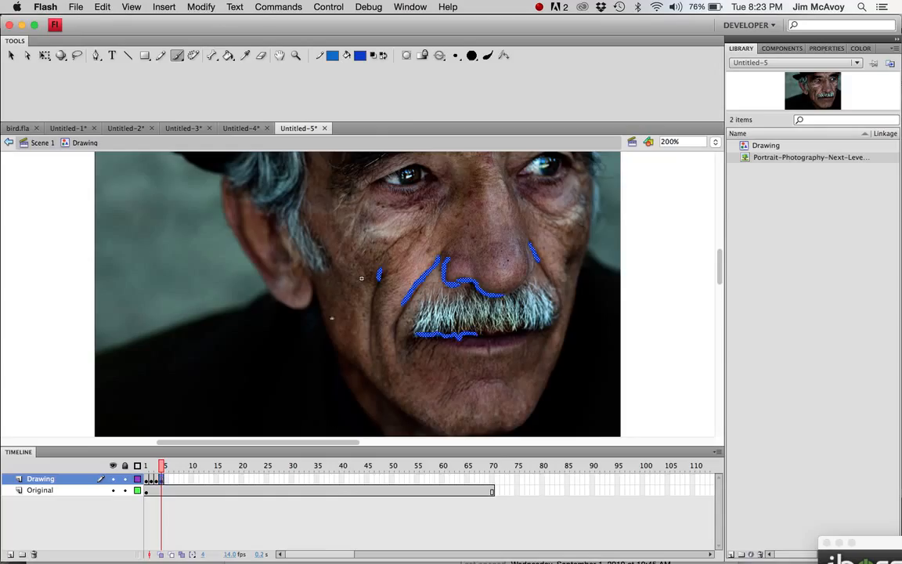
drag(380, 269, 373, 296)
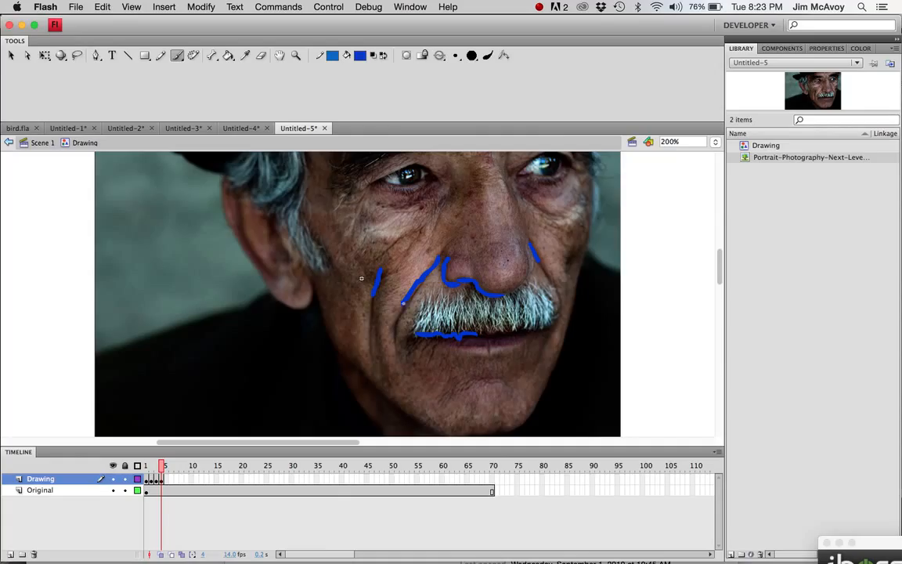
drag(404, 304, 395, 321)
drag(476, 335, 506, 333)
drag(536, 259, 524, 278)
drag(500, 295, 514, 289)
drag(527, 233, 517, 203)
drag(407, 230, 395, 241)
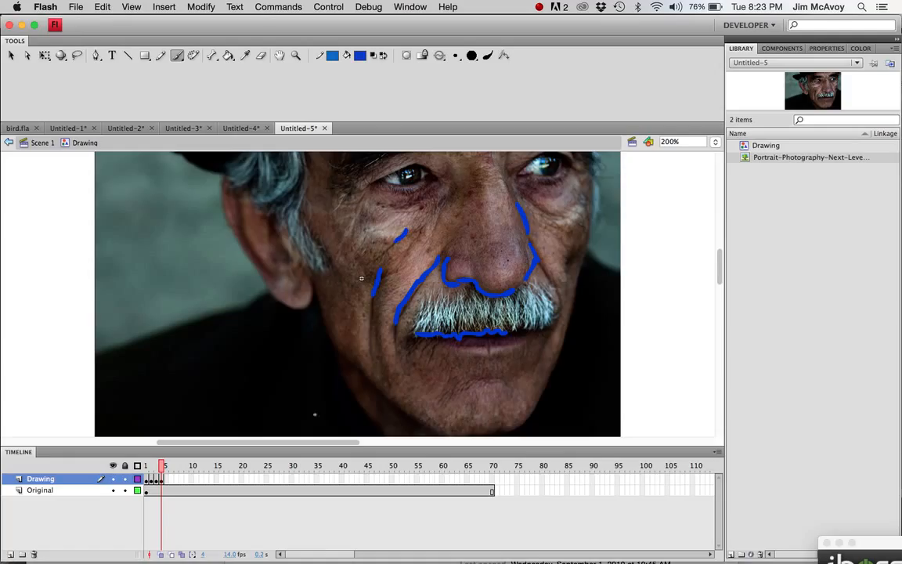
Carry the drawing into a keyframe at frame 5, extend the mouth and cheek lines and add short marks below both eyes
click(167, 483)
key(F7)
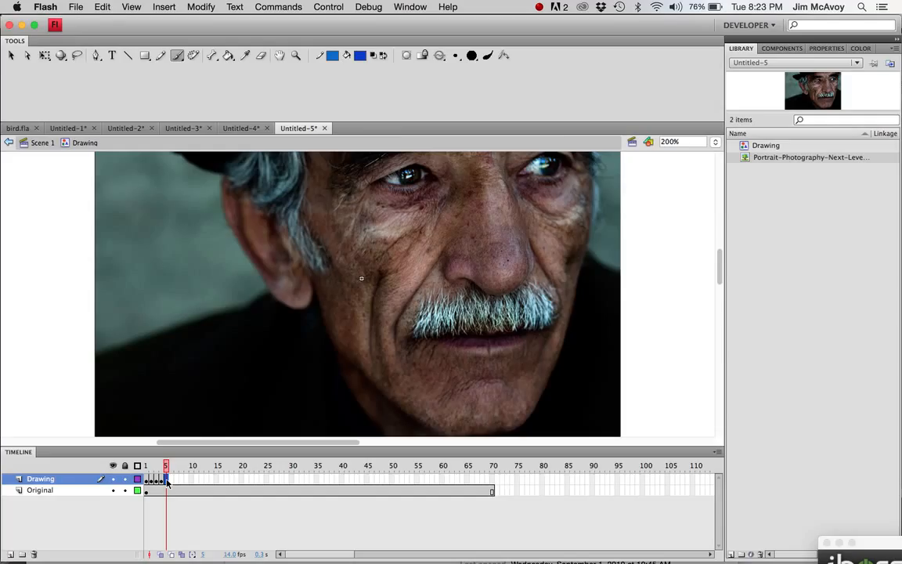
key(F6)
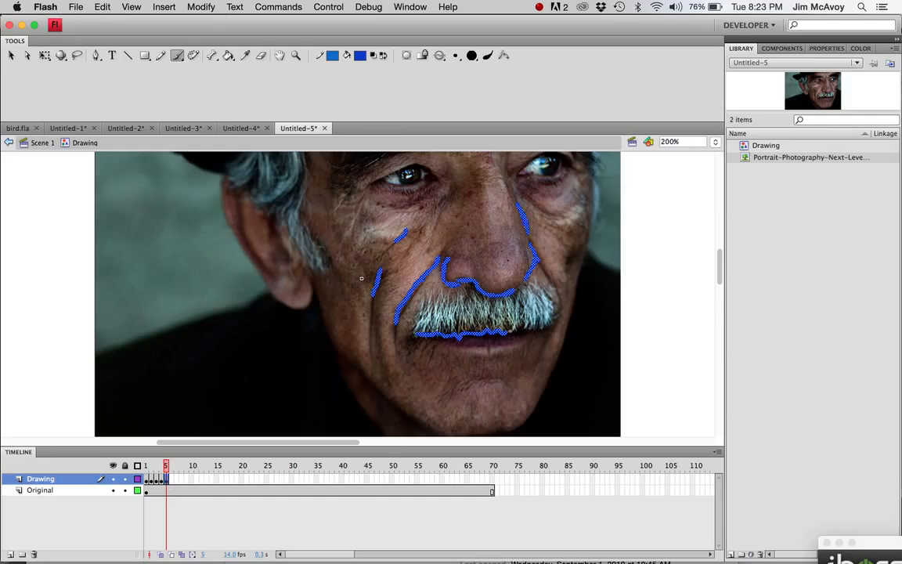
drag(509, 331, 529, 331)
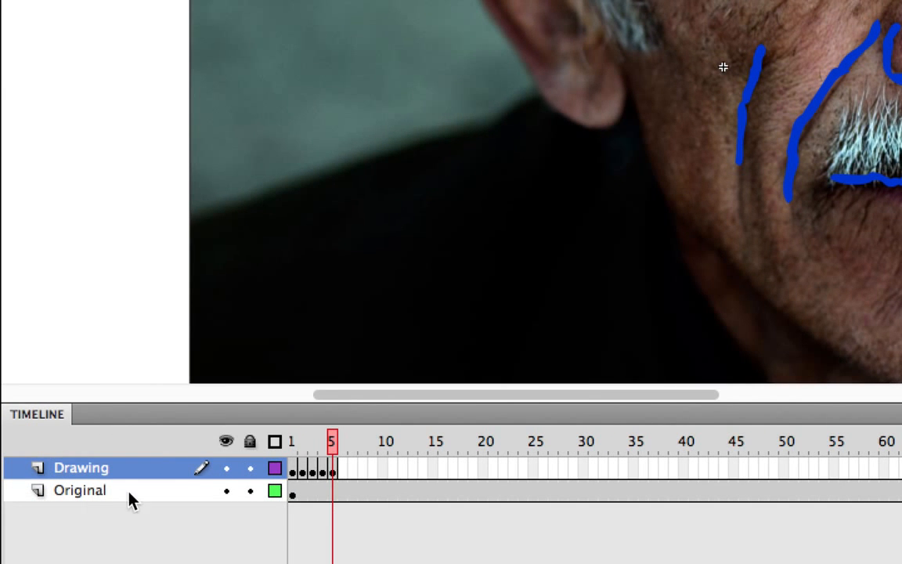
Hide the Original layer, scrub from frame 5 back to frame 1 to review the strokes, and show the layer again
click(226, 491)
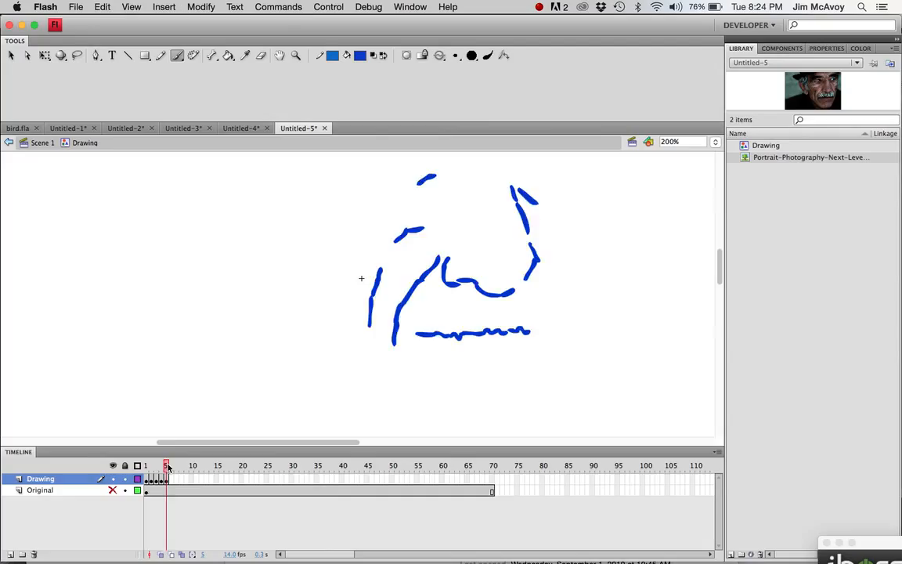
mouse_move(167, 468)
mouse_down()
mouse_move(127, 471)
mouse_move(171, 468)
mouse_move(146, 469)
mouse_move(182, 478)
mouse_move(139, 480)
mouse_up()
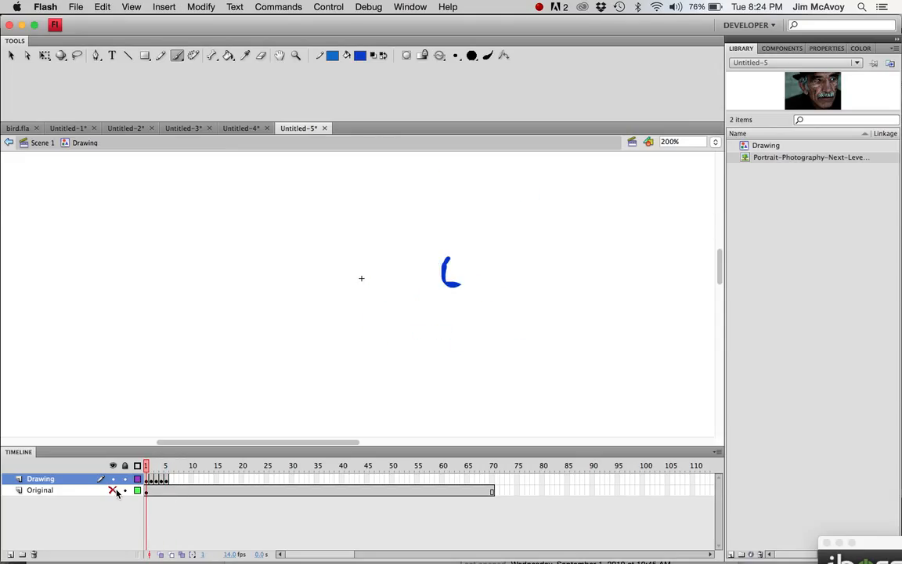
click(115, 491)
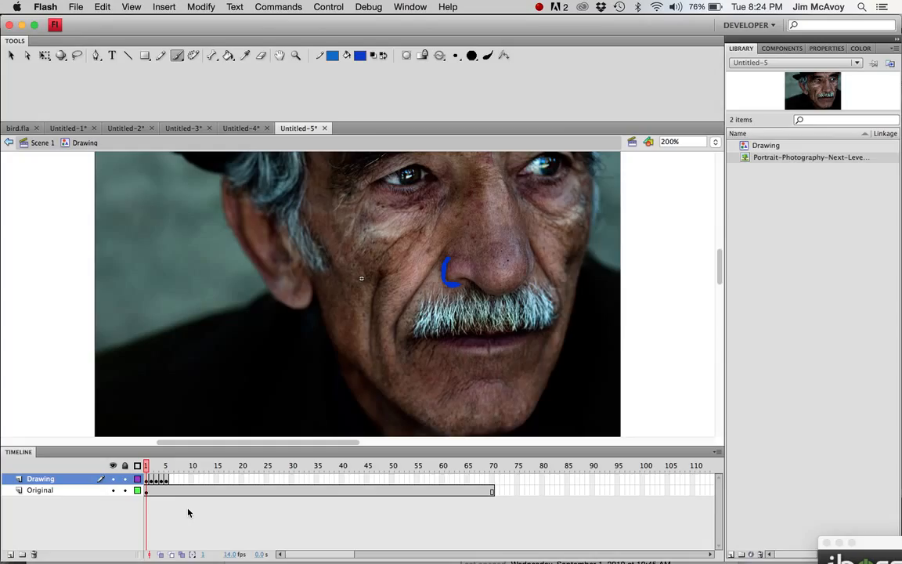
click(538, 10)
click(495, 42)
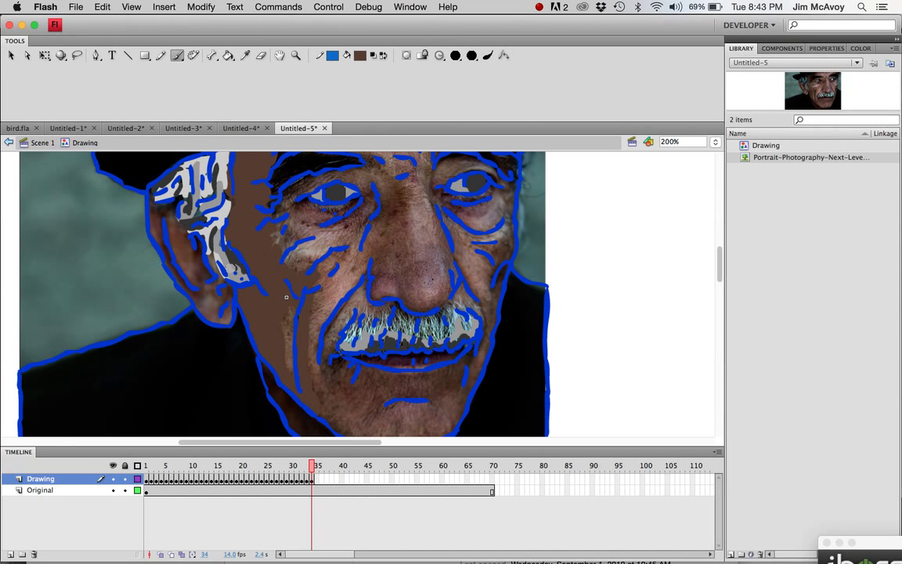
Hide the Original layer and scrub back from frame 34 to review the traced and partly colored portrait
click(112, 491)
mouse_move(313, 468)
mouse_down()
mouse_move(145, 468)
mouse_move(317, 469)
mouse_move(295, 468)
mouse_move(304, 468)
mouse_up()
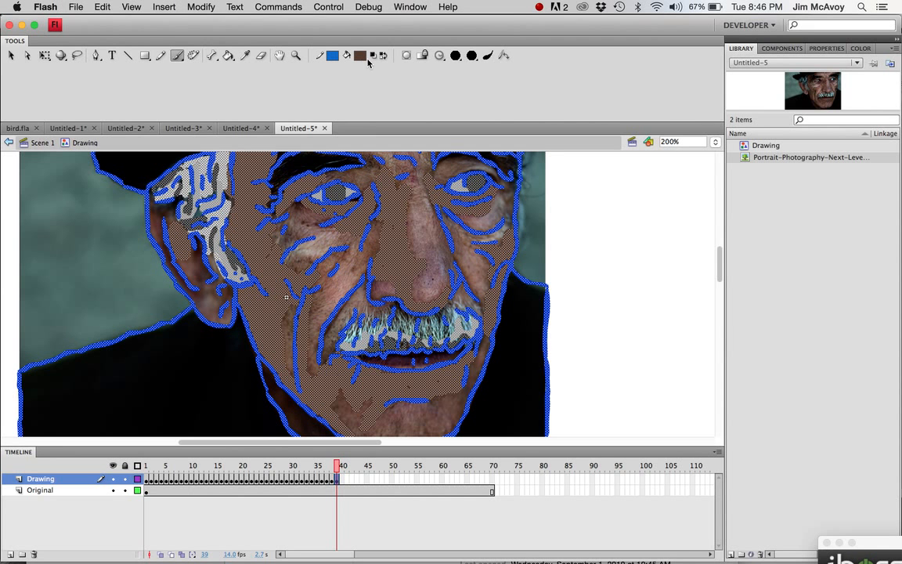
click(361, 58)
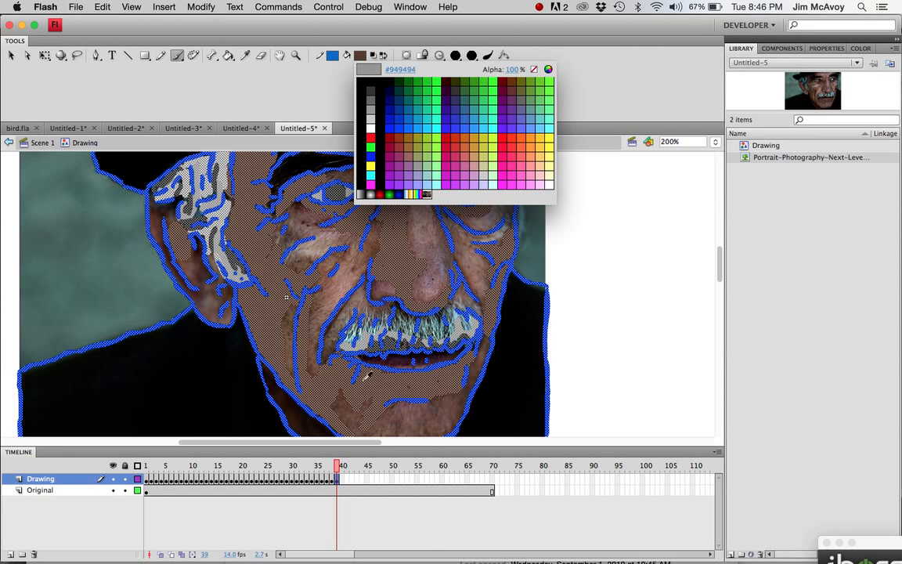
click(377, 211)
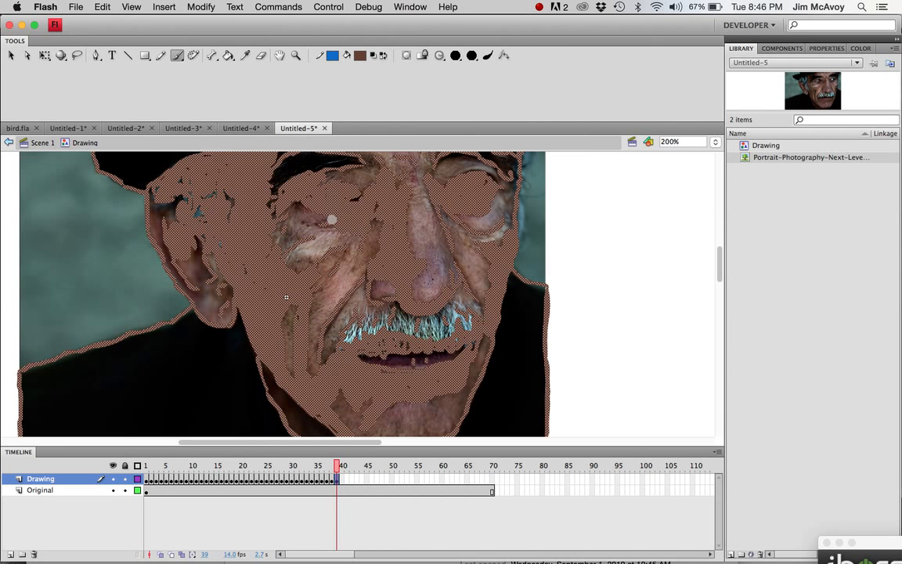
key(ctrl+z)
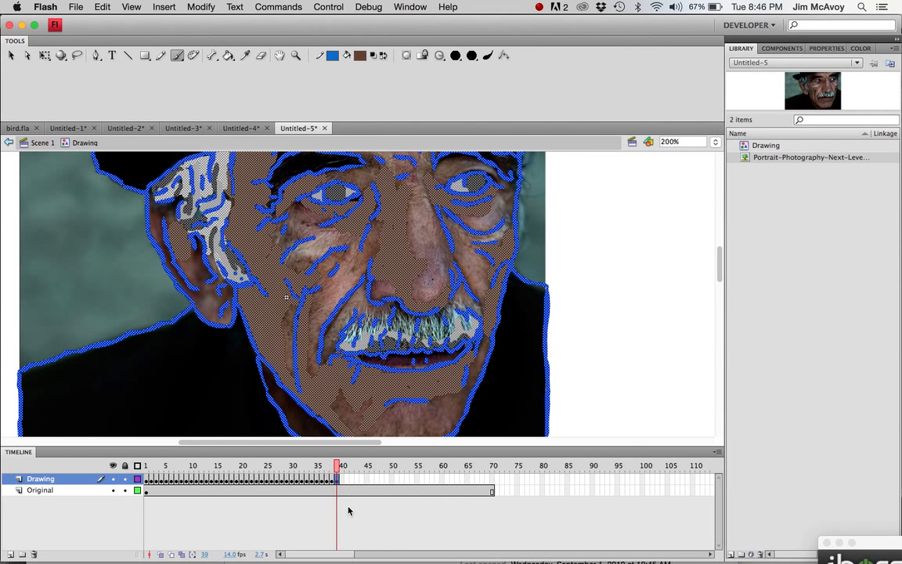
Deselect the artwork on frame 39, set the fill to a lighter tan brown and brush a patch along the cheek fold beside the mustache
key(Escape)
click(360, 55)
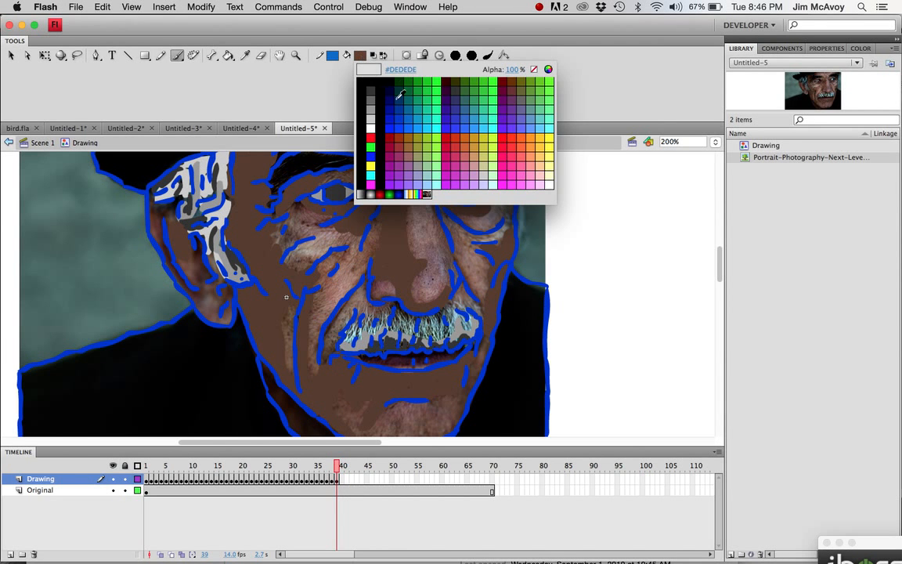
click(413, 145)
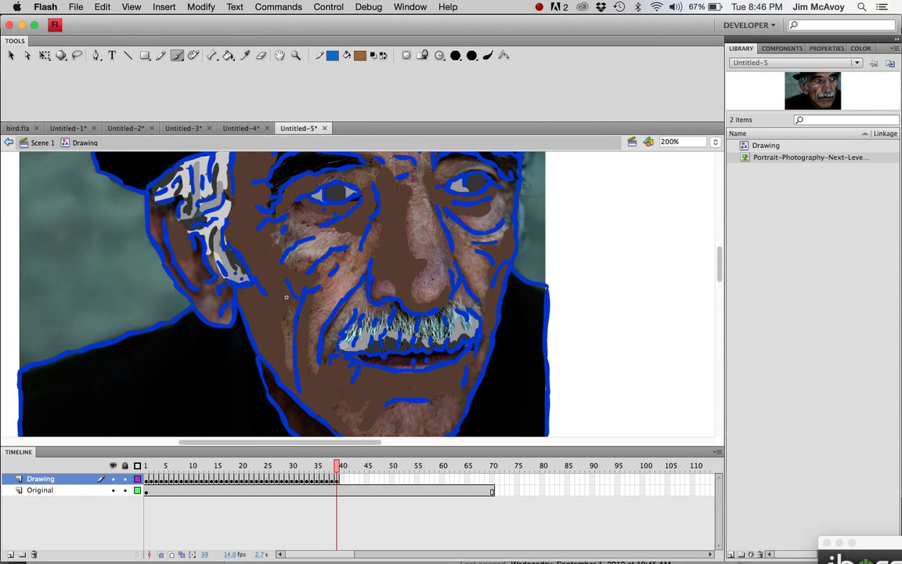
mouse_move(342, 287)
mouse_down()
mouse_move(321, 310)
mouse_move(332, 292)
mouse_move(319, 298)
mouse_move(314, 339)
mouse_move(327, 308)
mouse_move(314, 374)
mouse_up()
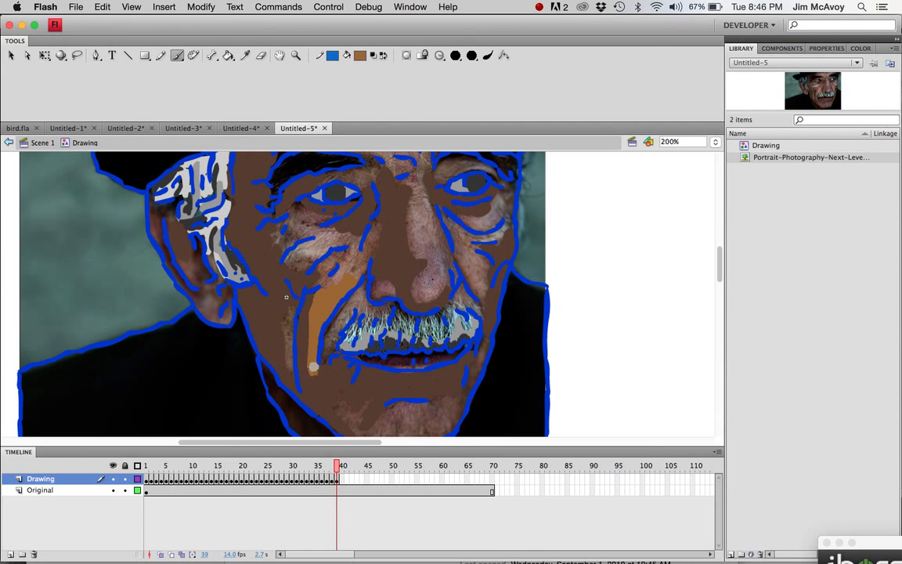
Carry the drawing into a keyframe at frame 40 and extend the tan patch up the cheek toward the side of the nose
click(343, 479)
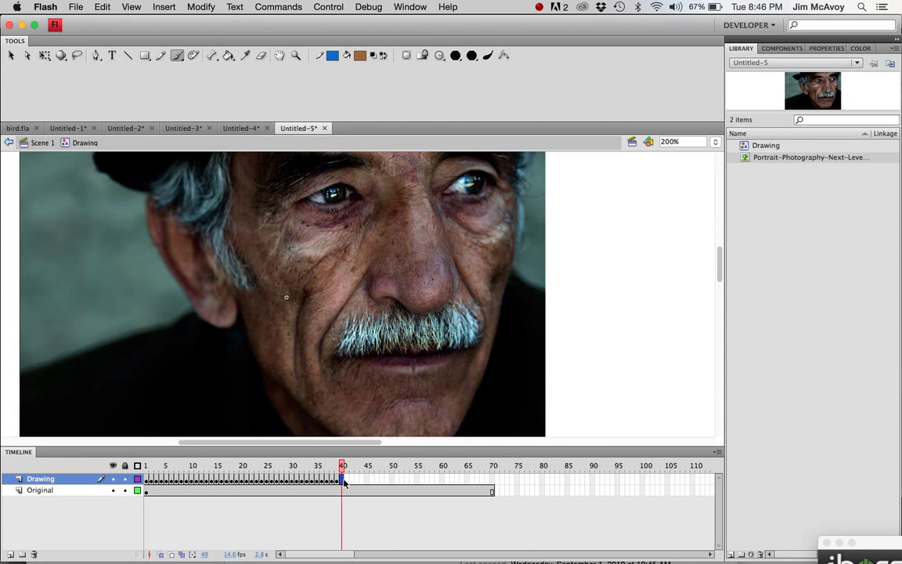
key(F6)
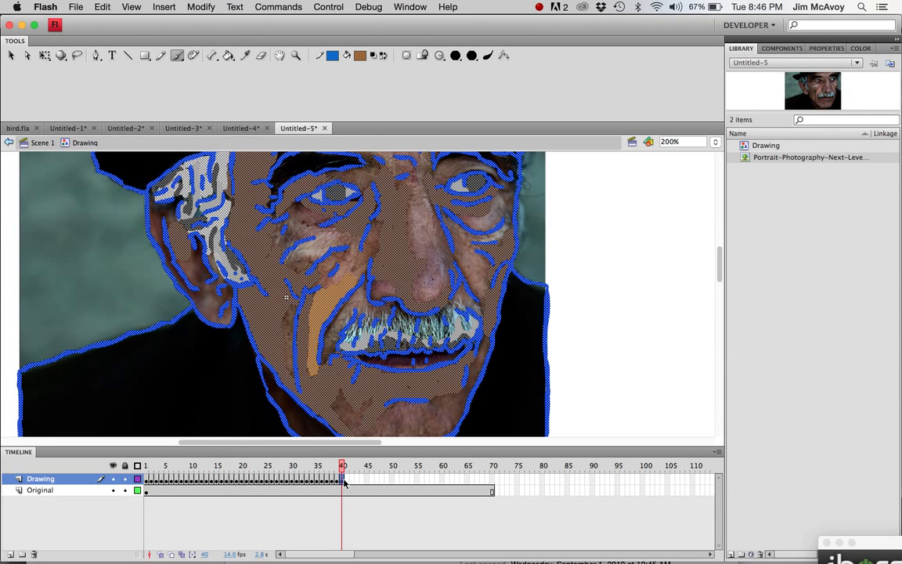
mouse_move(351, 262)
mouse_down()
mouse_move(318, 286)
mouse_move(324, 265)
mouse_move(325, 273)
mouse_move(347, 252)
mouse_move(361, 273)
mouse_move(379, 221)
mouse_move(340, 243)
mouse_up()
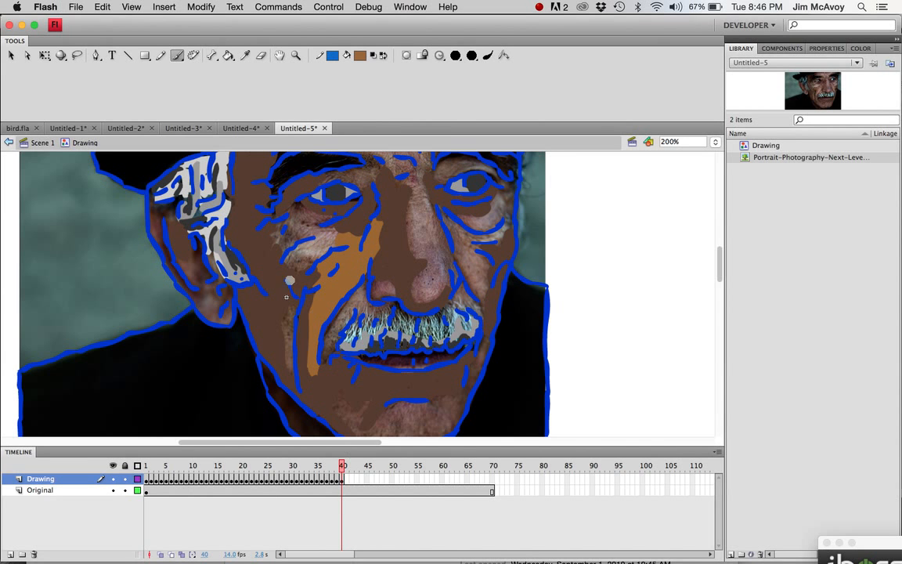
Carry the drawing into a keyframe at frame 41 and brush more tan over the upper cheek below the eye
click(348, 482)
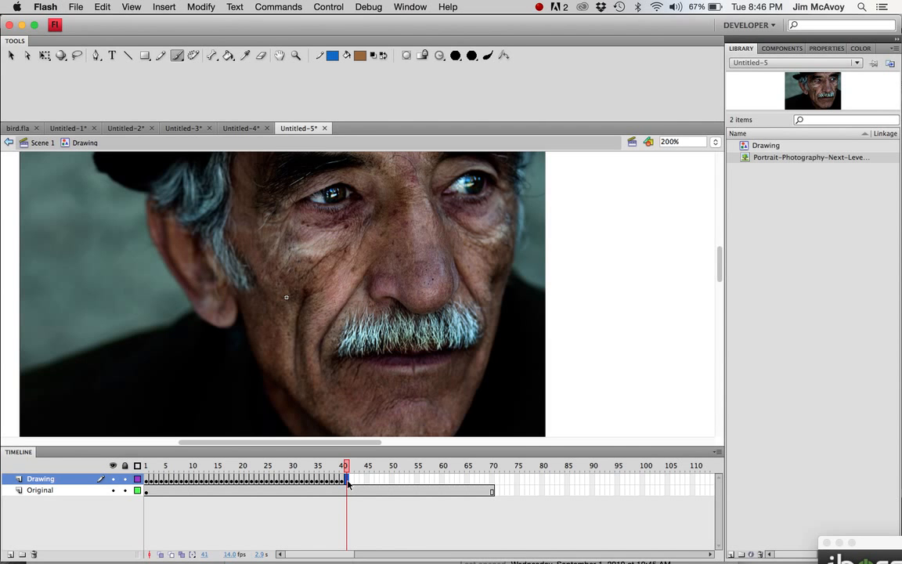
key(F6)
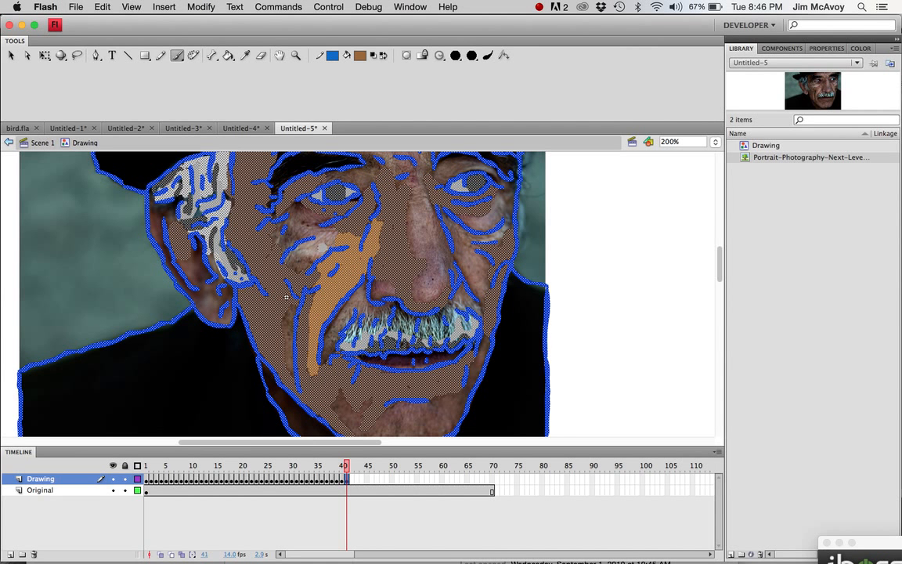
mouse_move(325, 245)
mouse_down()
mouse_move(337, 239)
mouse_move(333, 229)
mouse_move(314, 236)
mouse_move(286, 221)
mouse_move(275, 227)
mouse_move(301, 234)
mouse_move(266, 206)
mouse_move(286, 196)
mouse_move(298, 203)
mouse_move(258, 196)
mouse_move(243, 223)
mouse_move(287, 240)
mouse_move(262, 239)
mouse_move(278, 236)
mouse_move(260, 229)
mouse_move(293, 211)
mouse_move(260, 189)
mouse_up()
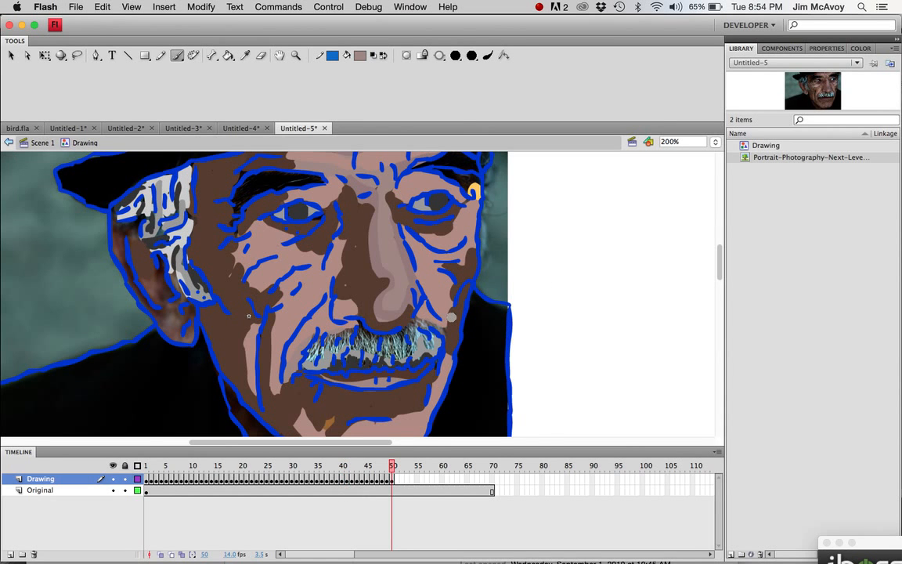
Carry the drawing into a keyframe at frame 51 of the Drawing layer and deselect the artwork
scroll(364, 336, up, 2)
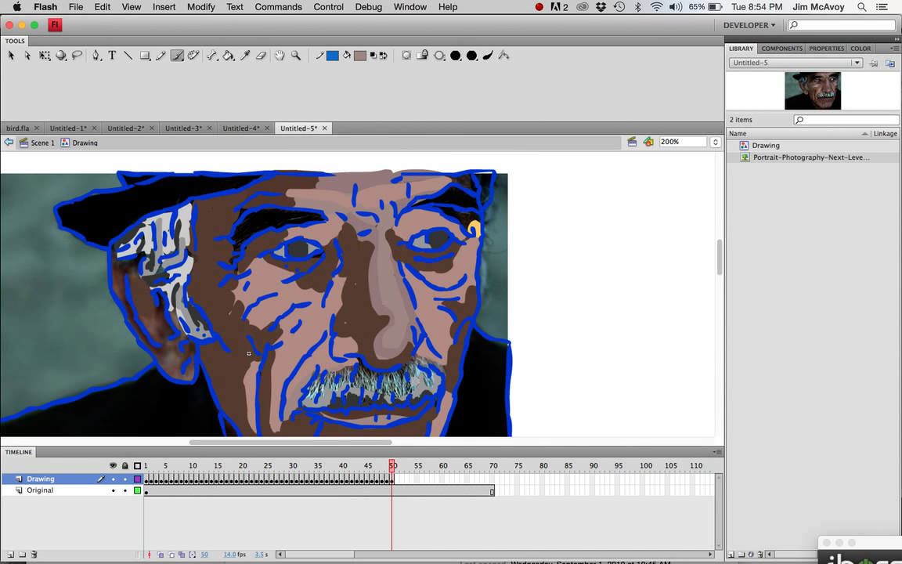
scroll(364, 337, down, 5)
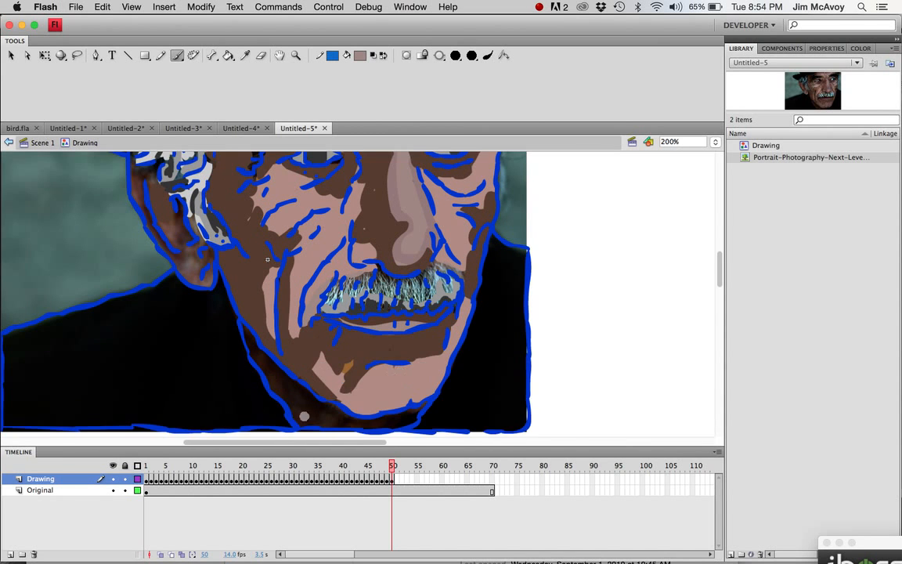
click(396, 480)
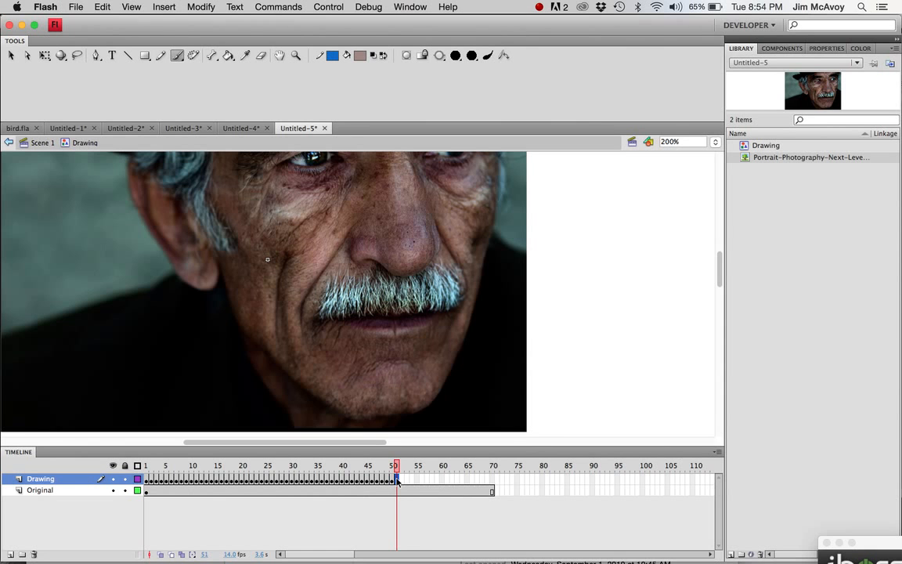
key(super+shift+v)
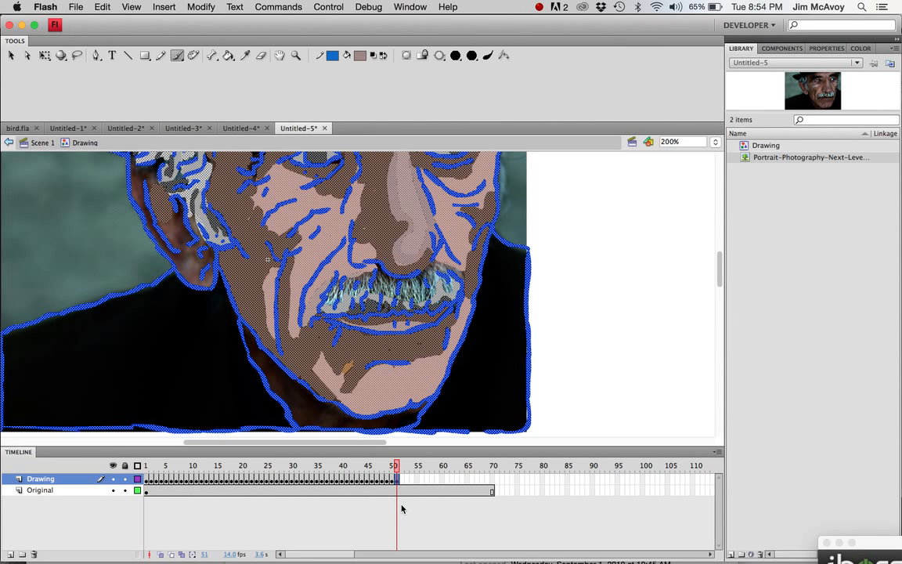
key(super+shift+a)
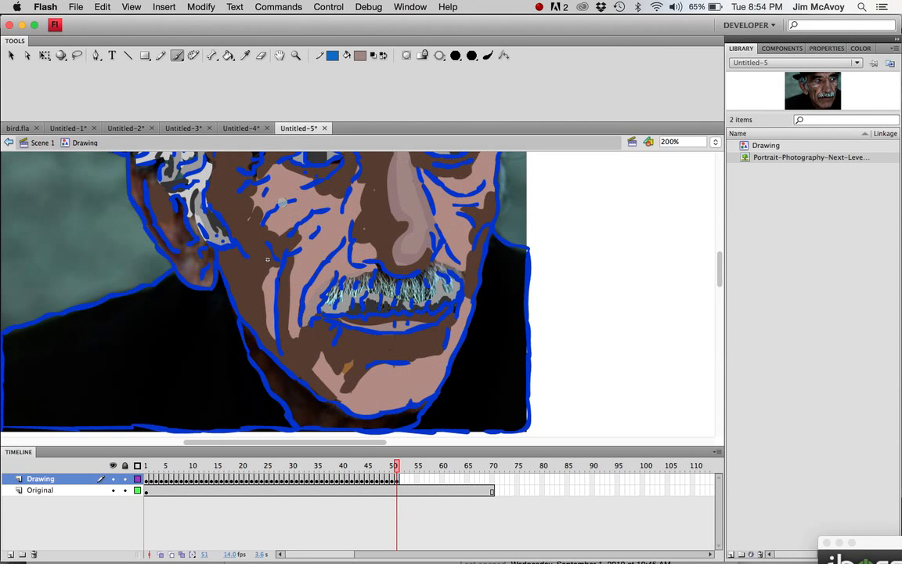
Sample a gray-green from the photo's mustache with the Eyedropper and brush it over the unpainted upper part of the mustache
click(245, 55)
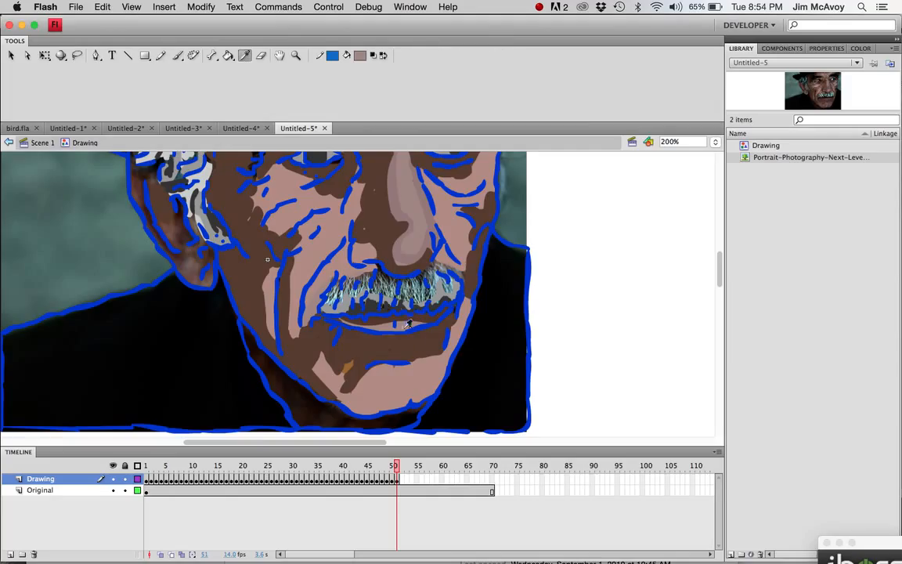
click(397, 286)
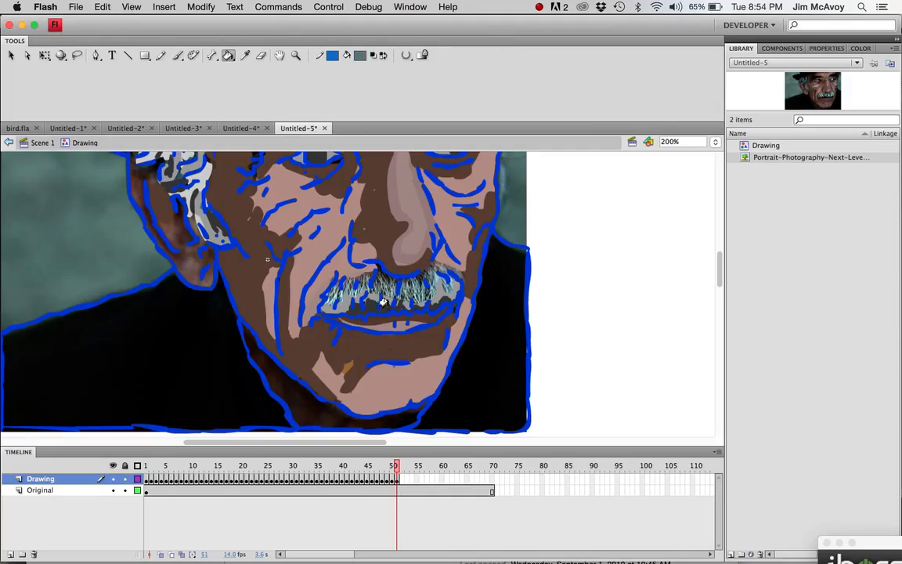
click(176, 55)
mouse_move(360, 295)
mouse_down()
mouse_move(371, 279)
mouse_move(340, 306)
mouse_move(325, 300)
mouse_move(382, 283)
mouse_move(377, 274)
mouse_move(394, 292)
mouse_move(429, 266)
mouse_move(453, 277)
mouse_move(321, 268)
mouse_up()
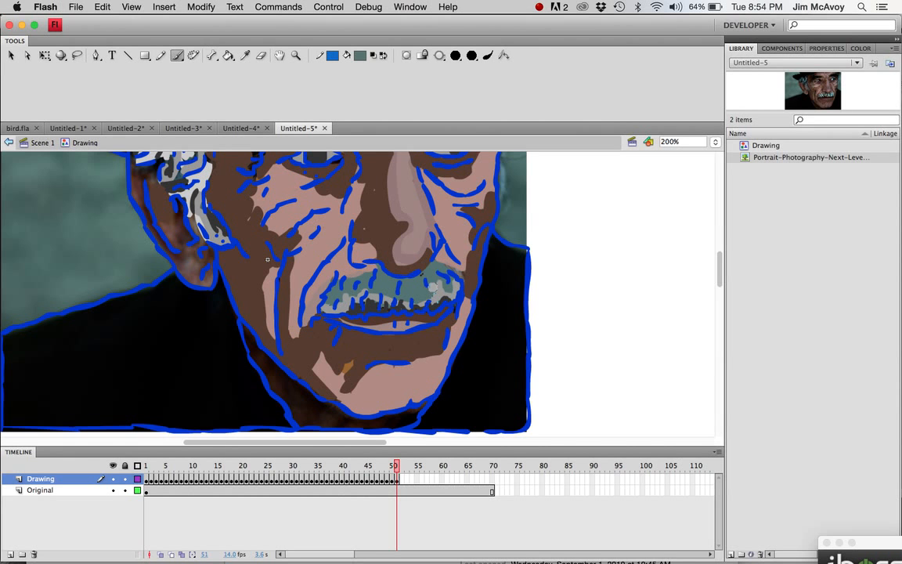
Carry the drawing into a keyframe at frame 52 of the Drawing layer and deselect the artwork
scroll(421, 255, up, 5)
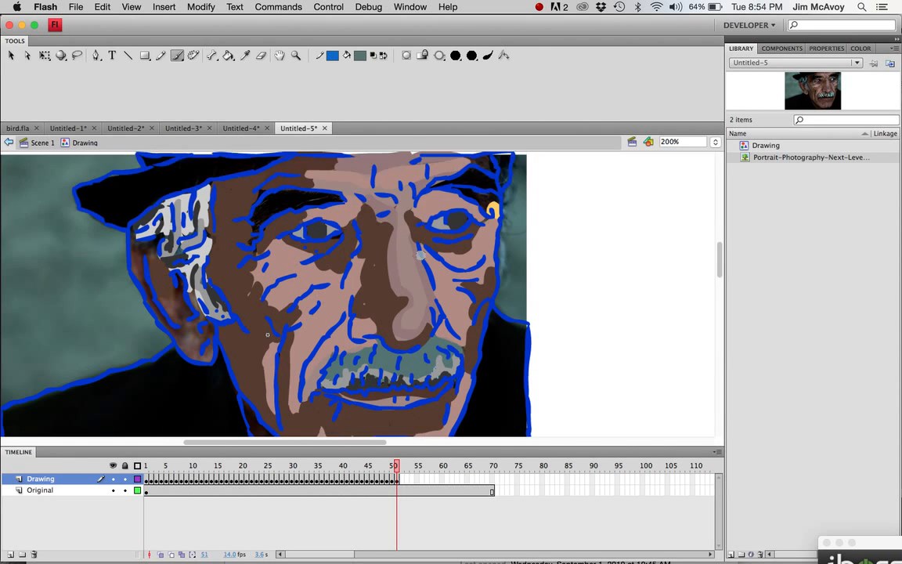
scroll(420, 255, left, 4)
scroll(420, 255, down, 5)
scroll(421, 256, right, 5)
scroll(420, 256, down, 5)
scroll(420, 256, left, 2)
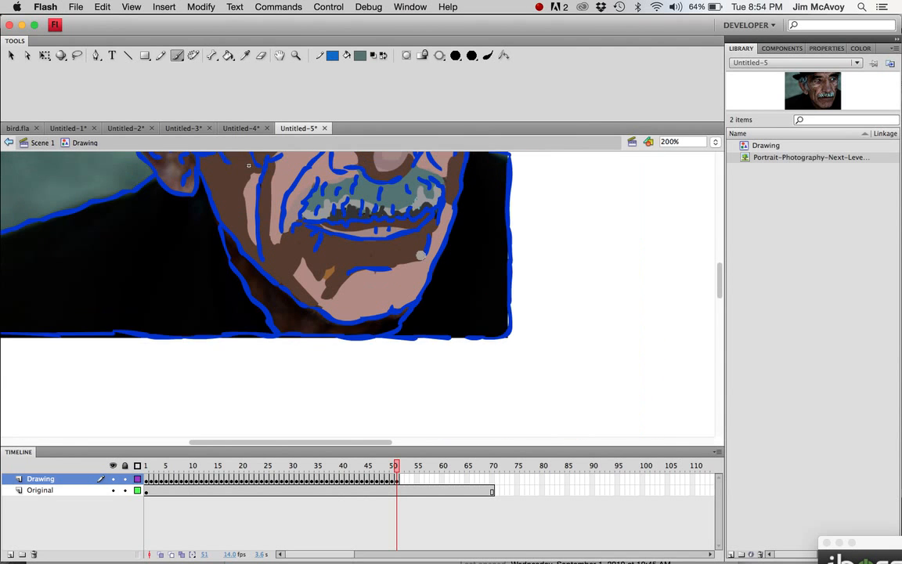
scroll(421, 256, up, 3)
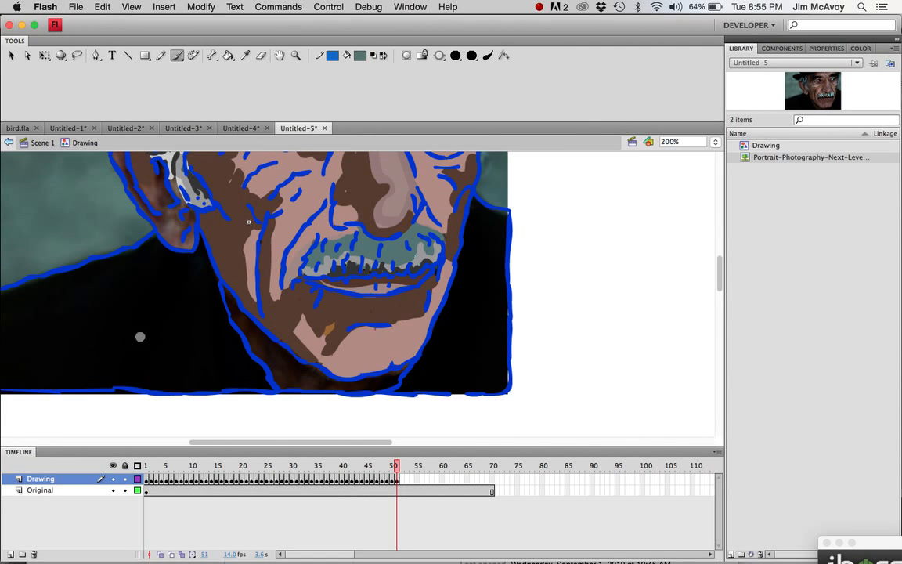
click(401, 482)
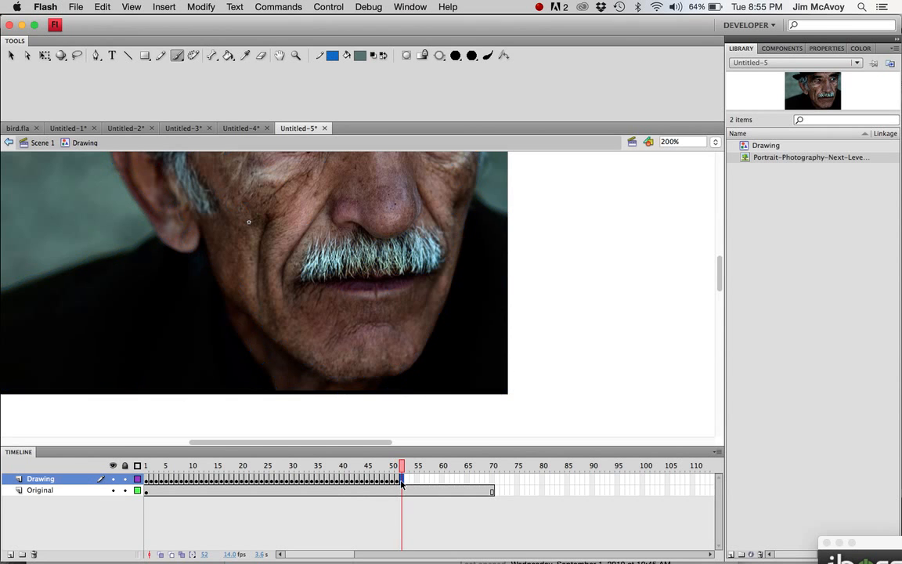
key(F6)
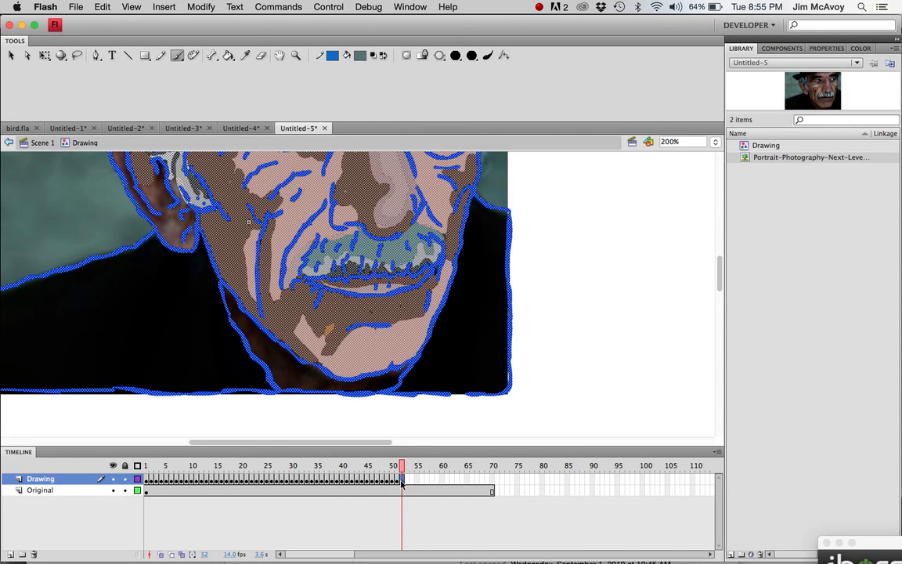
click(401, 525)
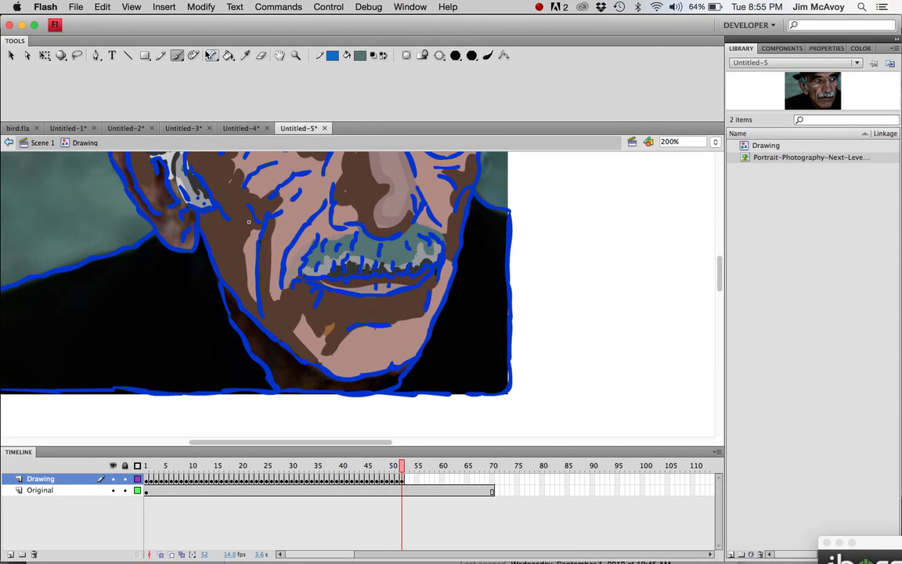
Sample a very dark brown from the photo's neck with the Eyedropper and brush it over the neck below the jaw
click(245, 55)
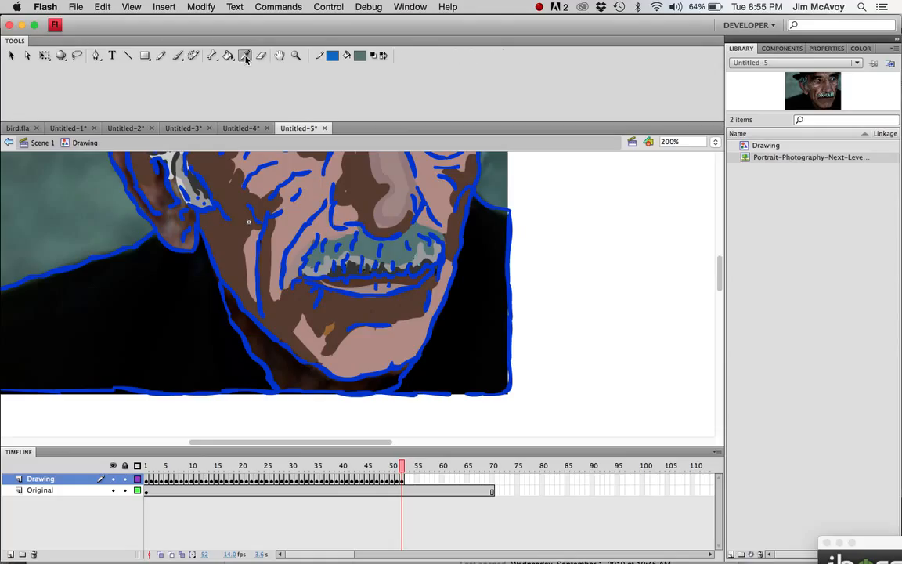
click(286, 376)
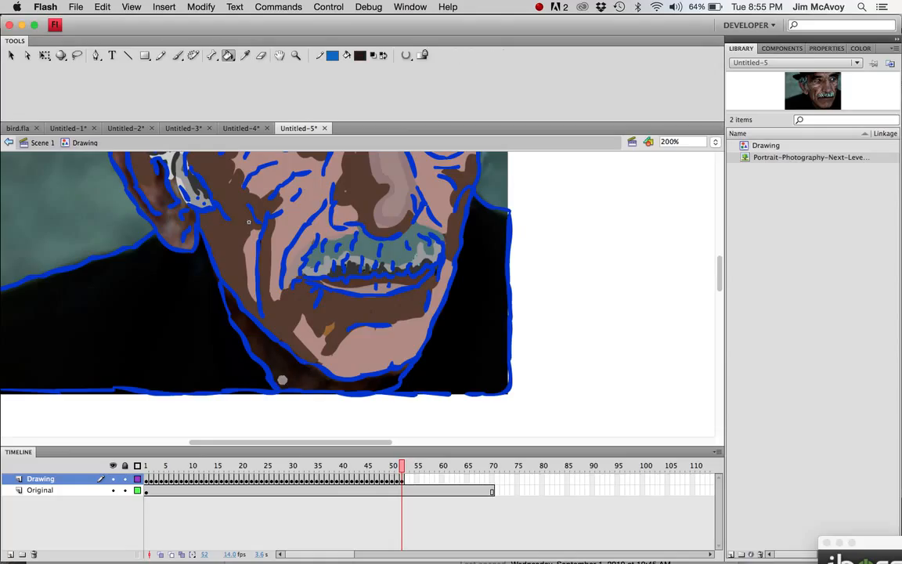
click(177, 55)
mouse_move(230, 298)
mouse_down()
mouse_move(285, 383)
mouse_move(407, 367)
mouse_move(338, 342)
mouse_move(316, 345)
mouse_up()
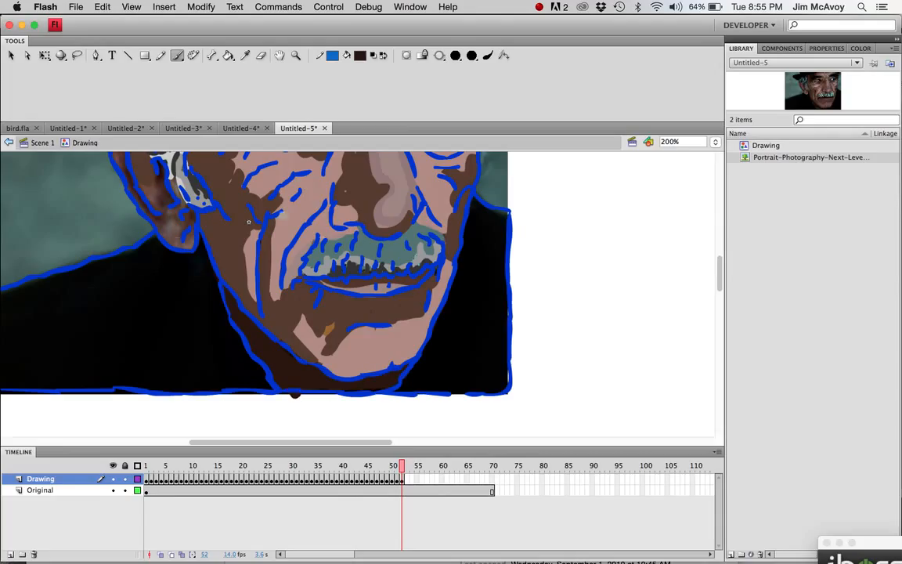
Carry the drawing into a keyframe at frame 53 and fill the jacket area below the ear with black using the Paint Bucket
click(228, 56)
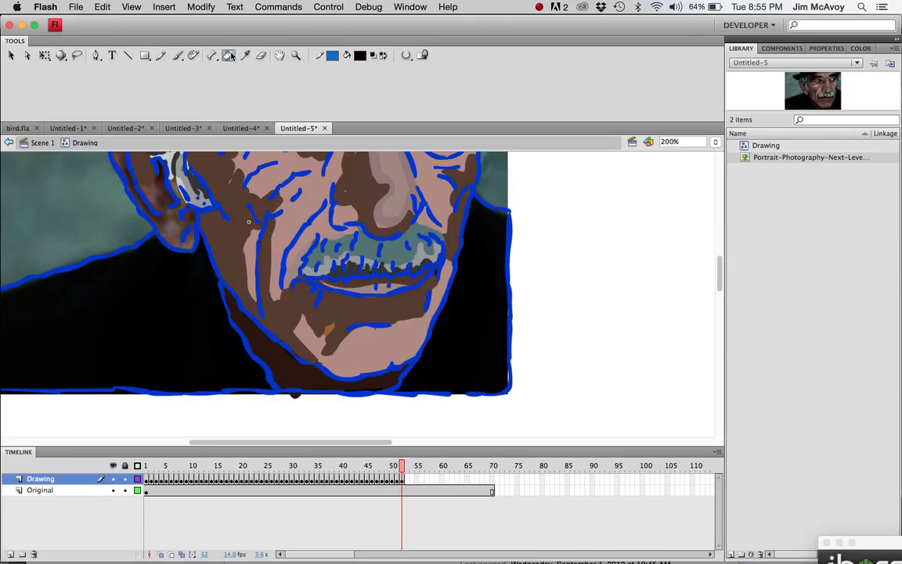
click(406, 479)
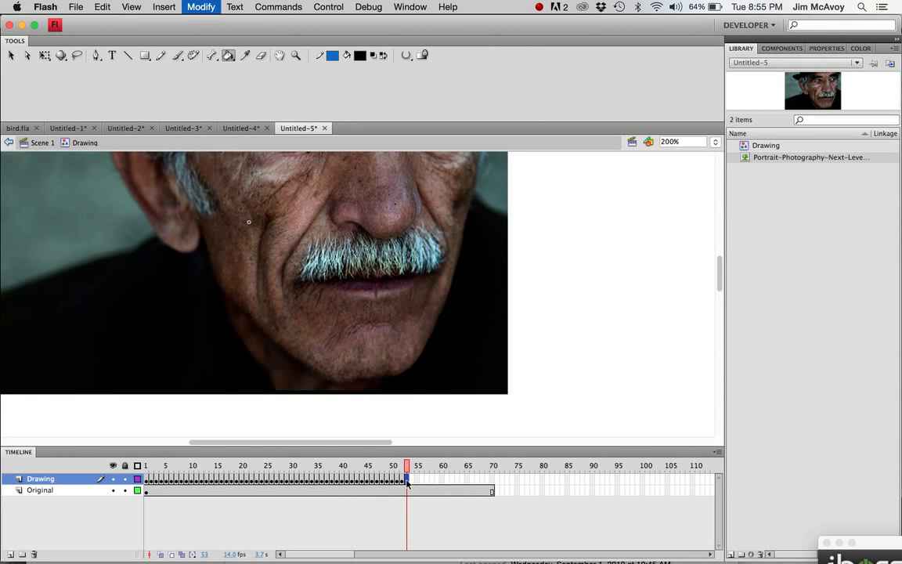
key(F6)
key(Escape)
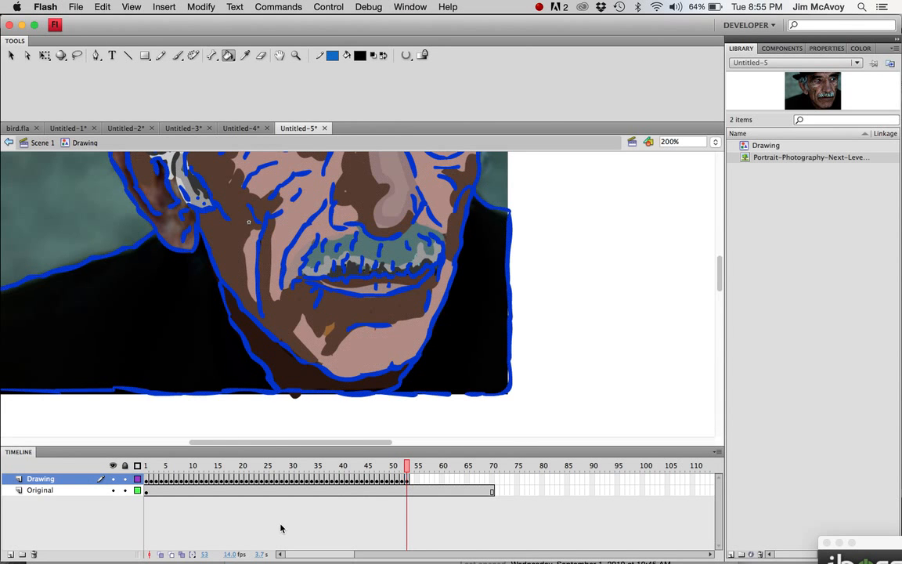
click(164, 303)
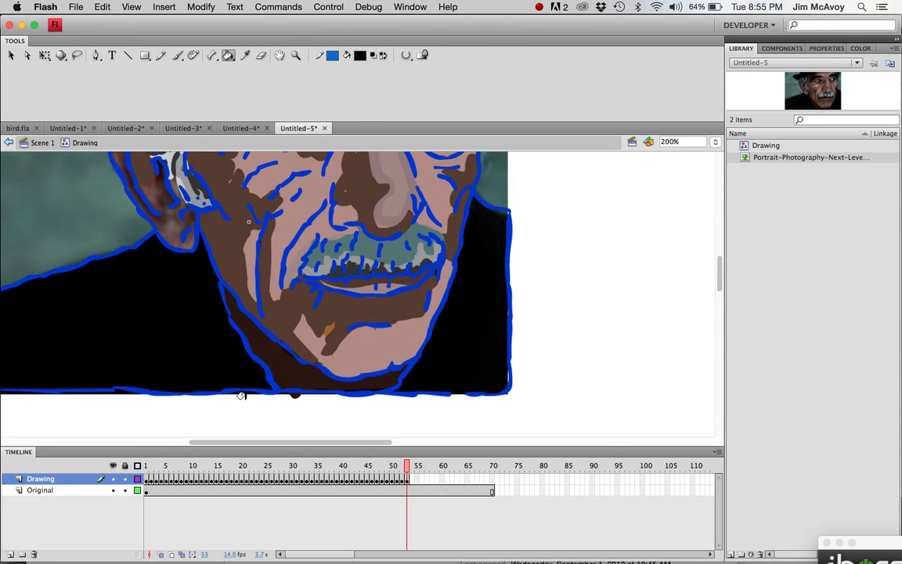
Brush black over the gap in the jacket's bottom outline beyond the chin and fill the remaining jacket area with black
click(407, 482)
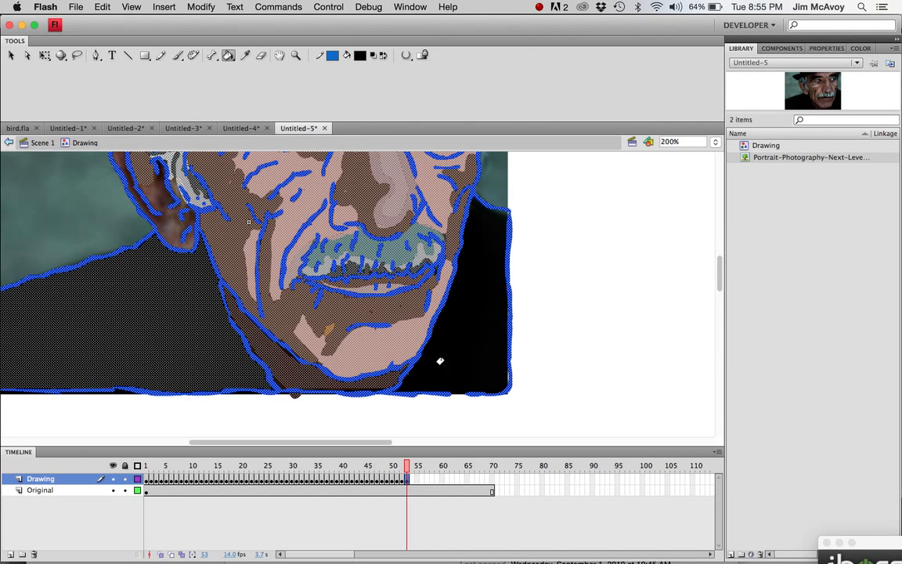
click(177, 55)
click(383, 511)
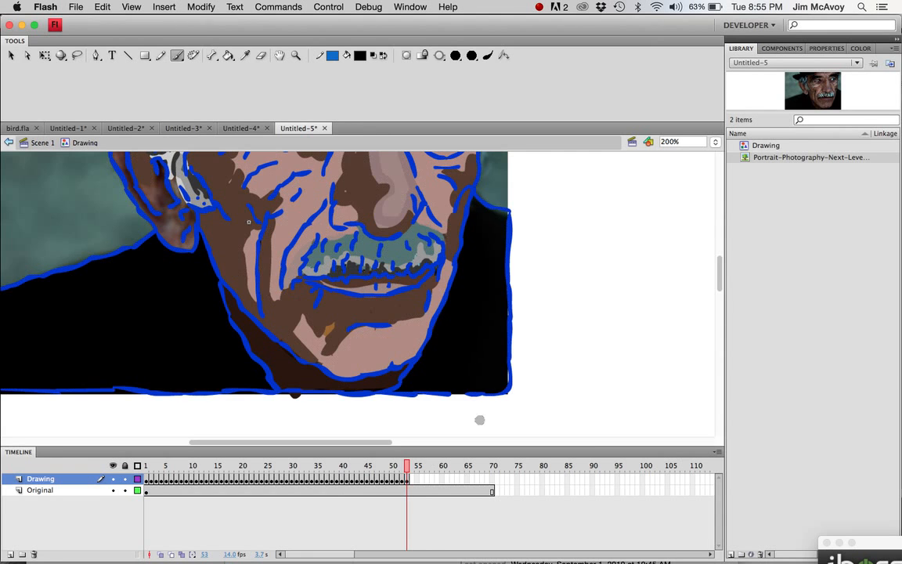
drag(450, 392, 463, 390)
click(228, 55)
click(466, 315)
click(408, 480)
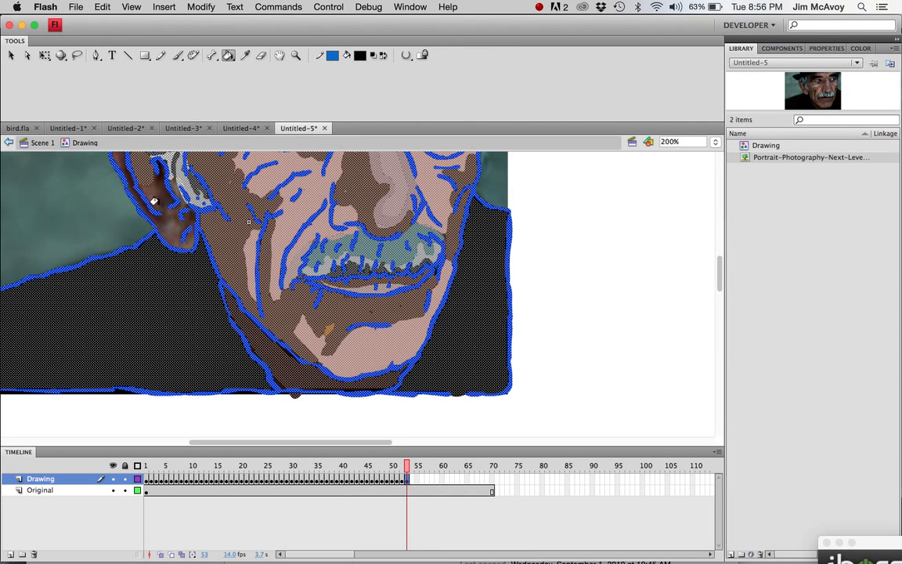
scroll(139, 210, up, 5)
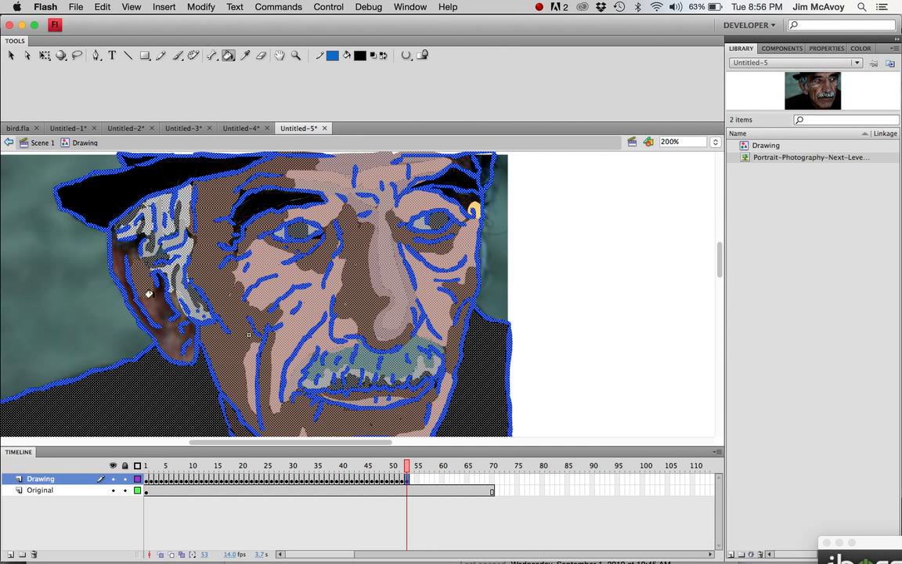
click(245, 54)
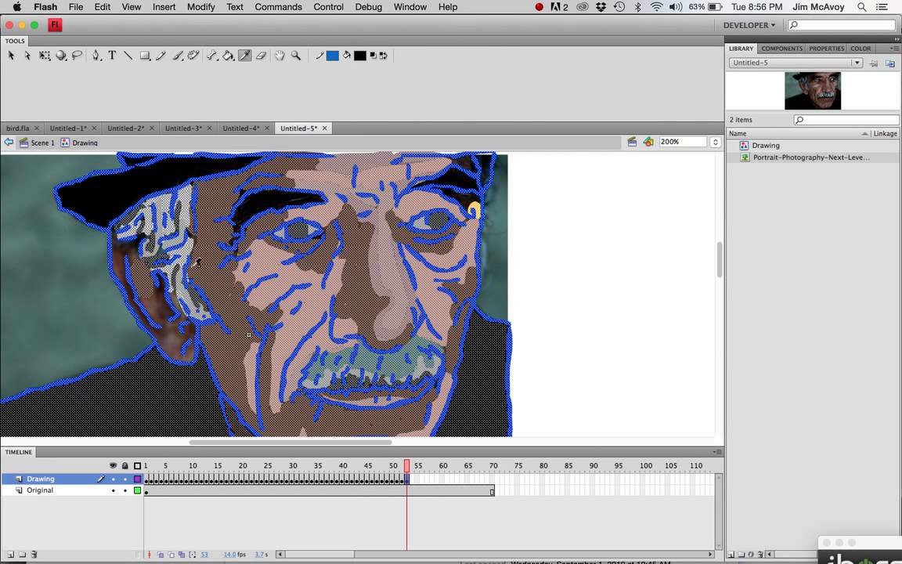
click(160, 303)
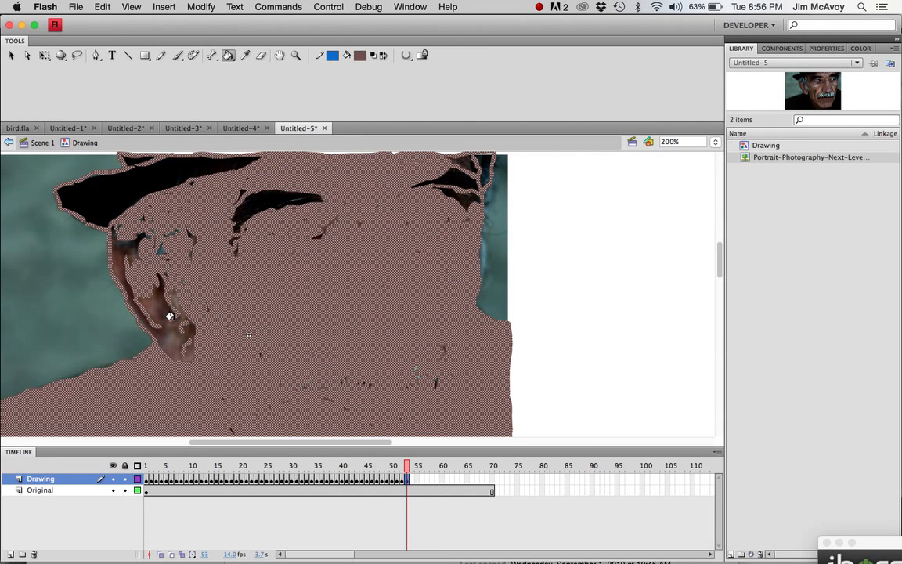
key(super+z)
click(208, 532)
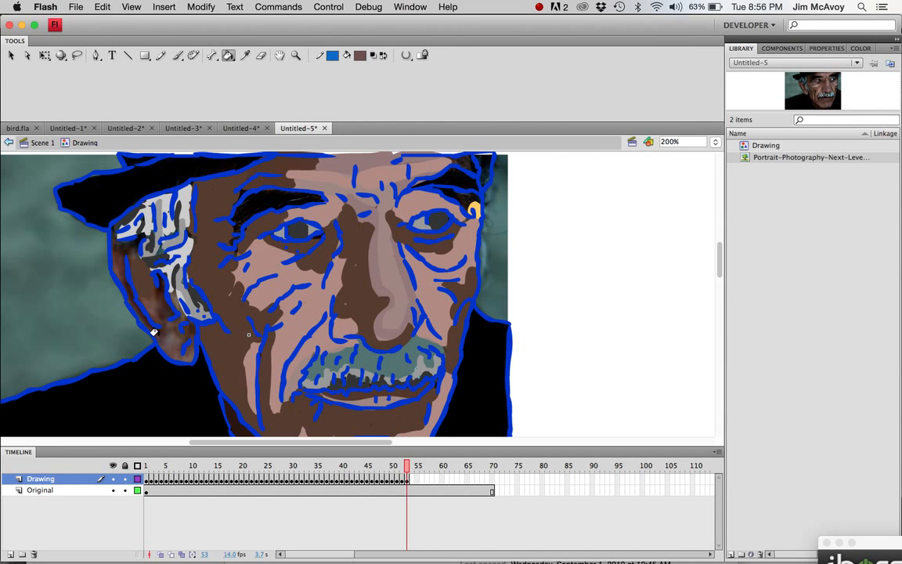
Carry the drawing into a keyframe at frame 54 and brush the ear with a reddish brown sampled from the photo
click(245, 56)
click(154, 305)
click(178, 55)
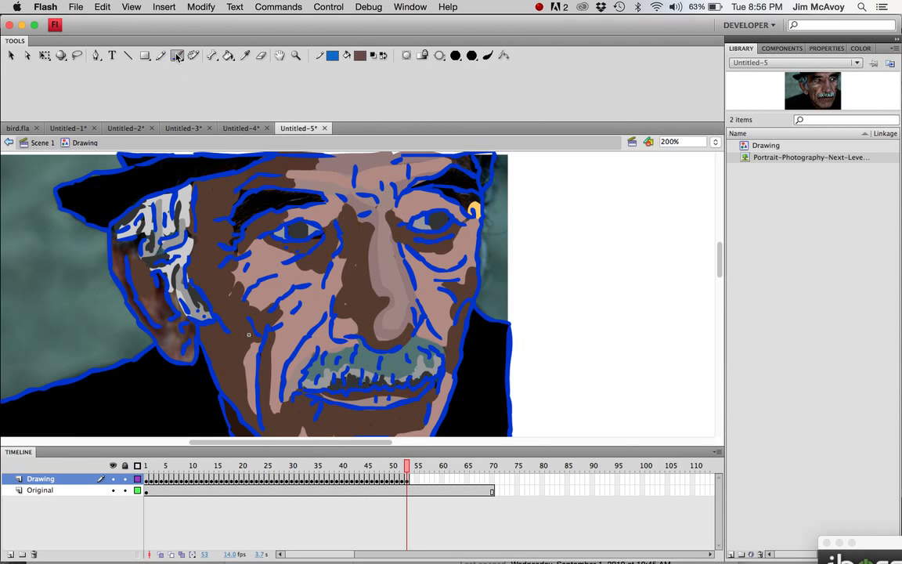
click(412, 479)
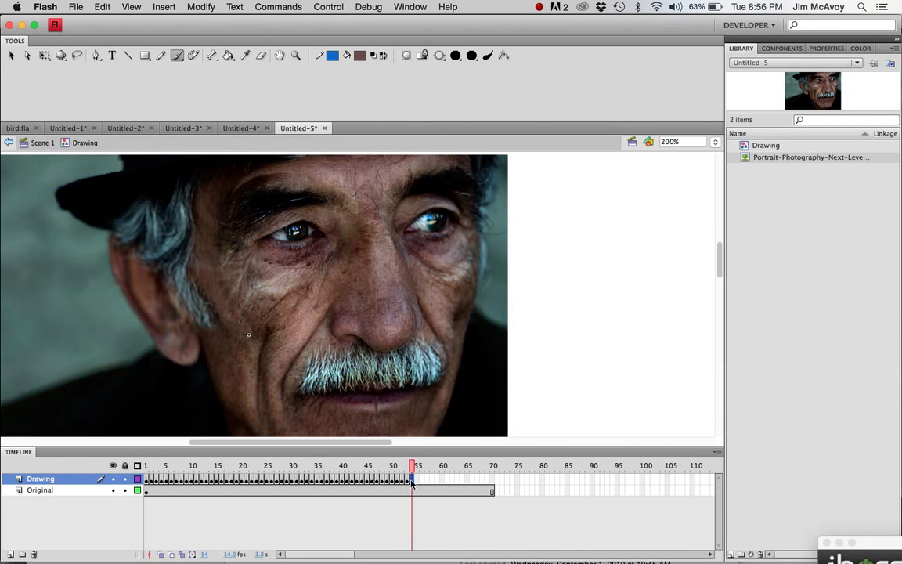
key(F6)
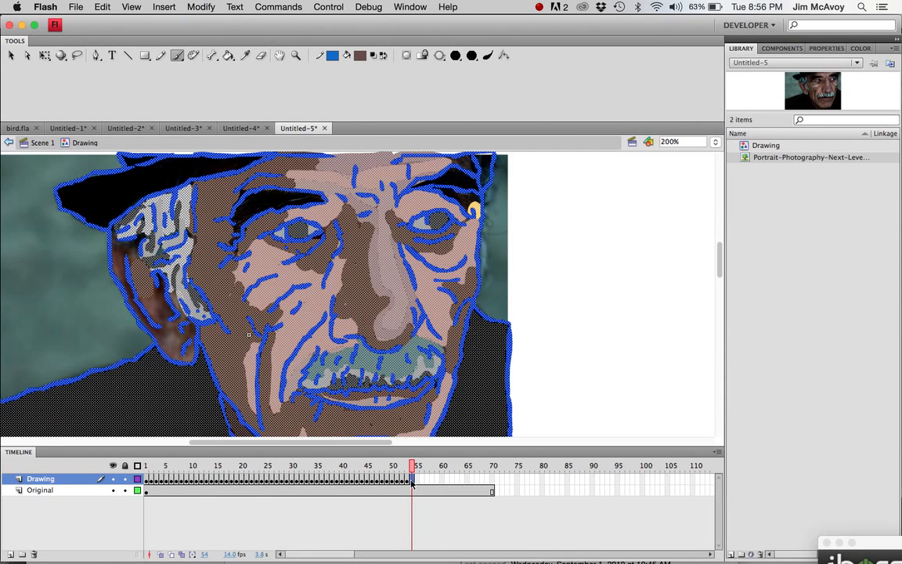
click(360, 520)
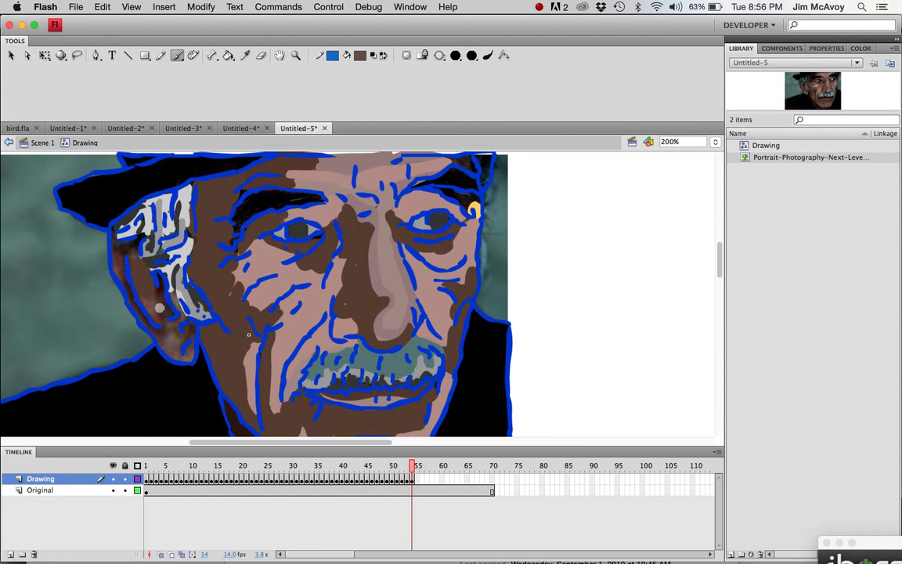
mouse_move(160, 312)
mouse_down()
mouse_move(188, 338)
mouse_move(188, 364)
mouse_move(151, 291)
mouse_move(163, 314)
mouse_move(126, 280)
mouse_move(106, 227)
mouse_move(109, 252)
mouse_move(123, 221)
mouse_move(109, 233)
mouse_move(127, 224)
mouse_move(118, 252)
mouse_move(134, 304)
mouse_move(148, 294)
mouse_up()
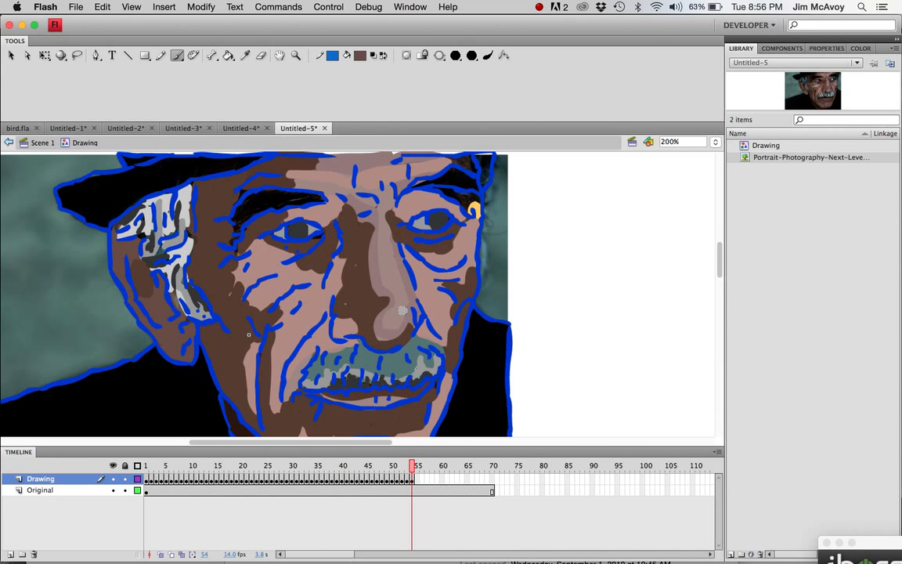
Hide the Original photo layer so that only the drawing shows
scroll(251, 293, down, 4)
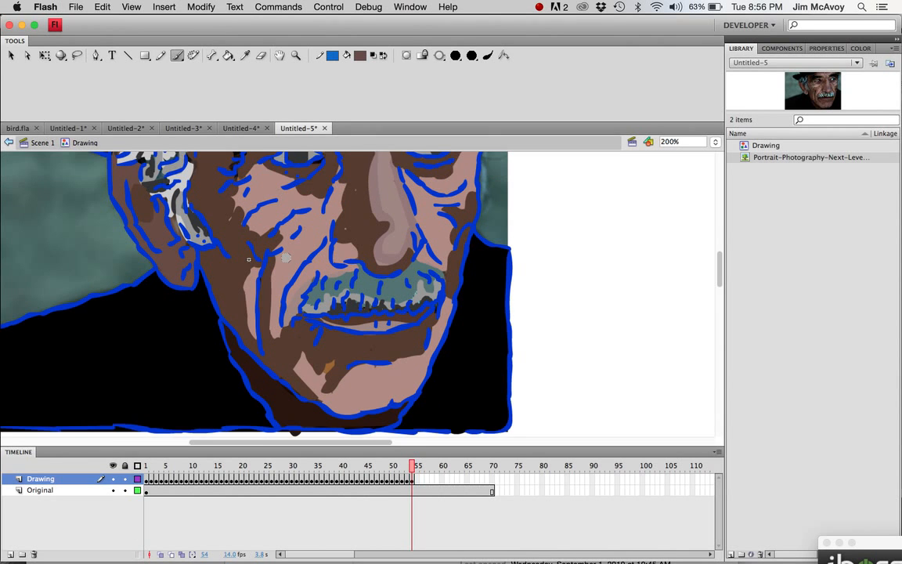
scroll(251, 293, up, 4)
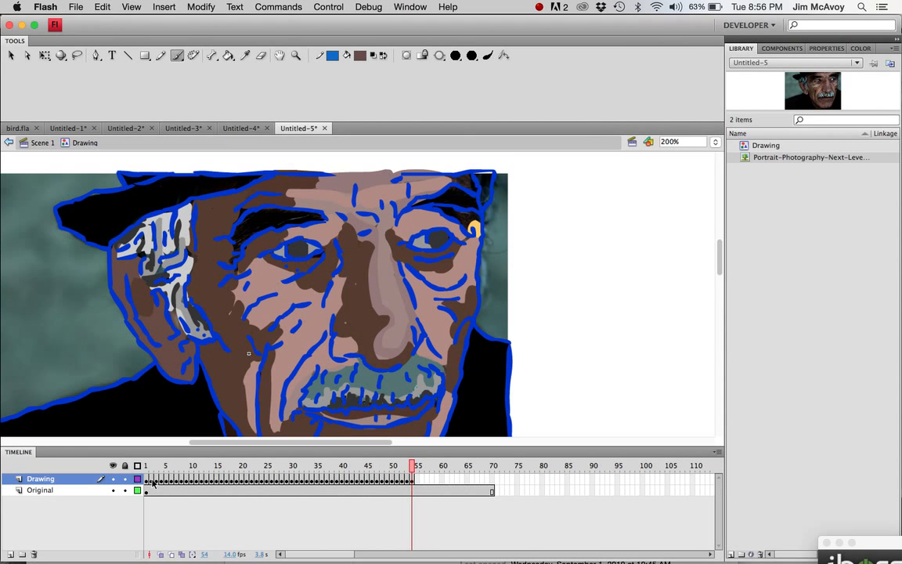
click(113, 491)
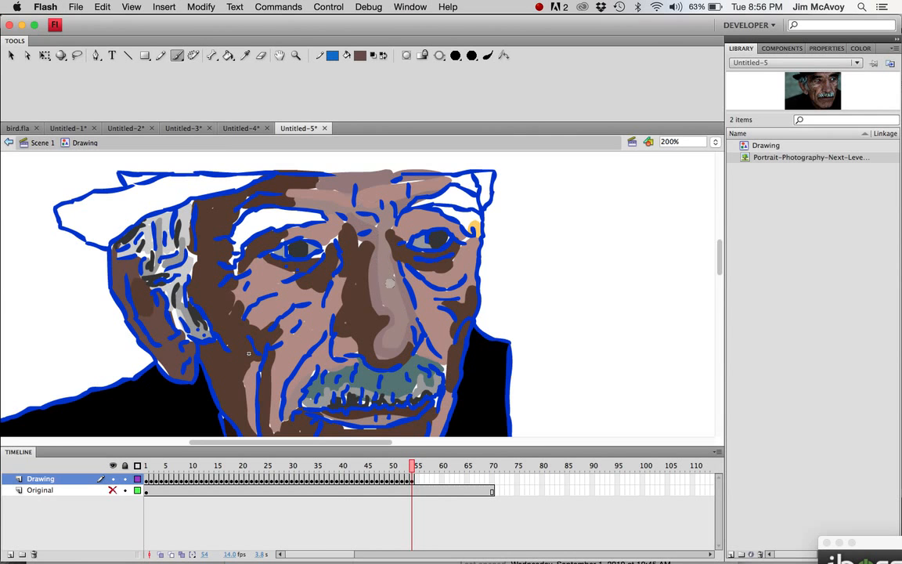
scroll(313, 314, down, 3)
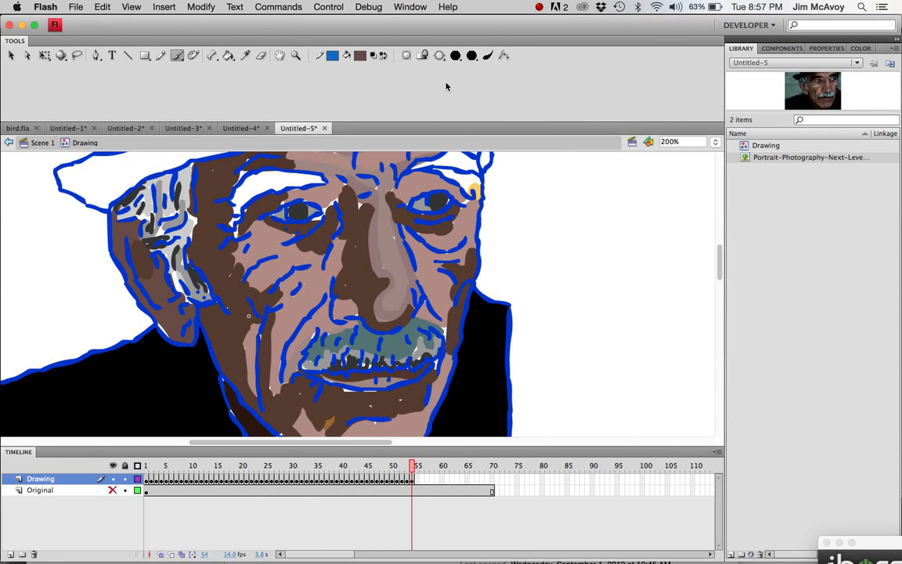
Keep the Brush in Paint Behind mode, choose a dark gray fill and brush in both eyebrows
click(439, 55)
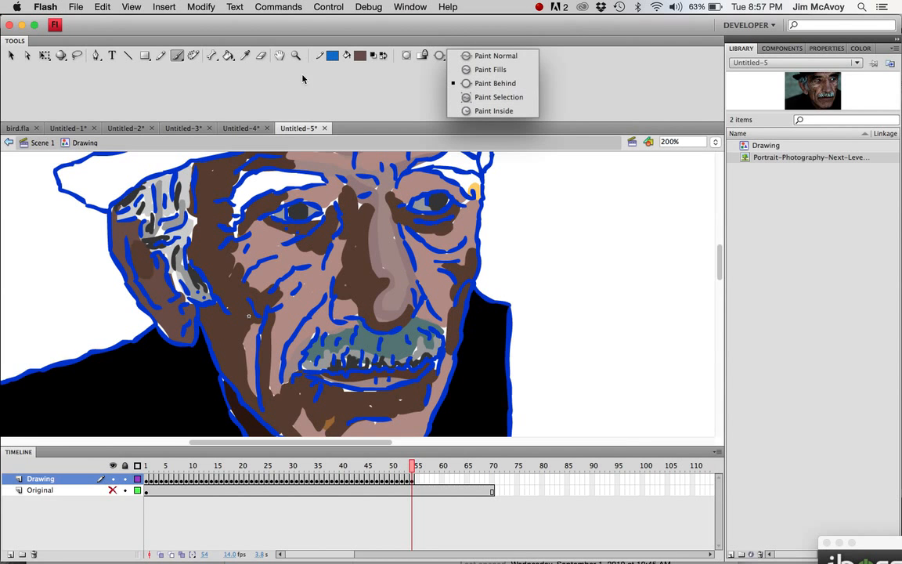
click(179, 56)
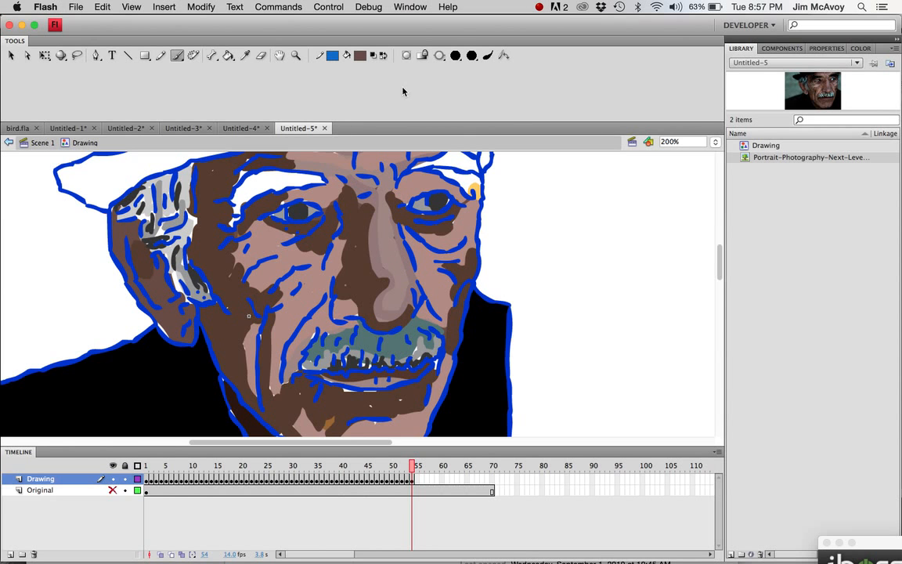
click(362, 57)
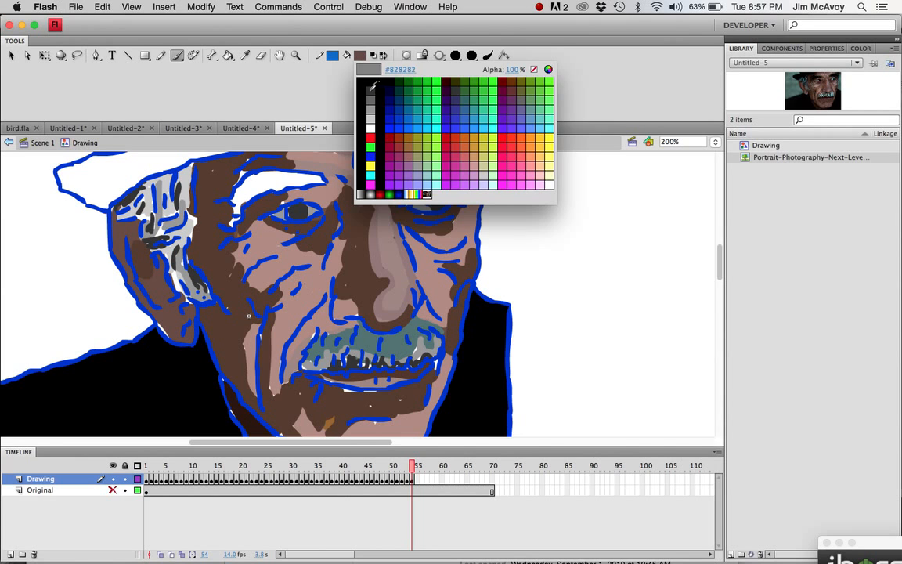
click(339, 81)
mouse_move(291, 157)
mouse_down()
mouse_move(239, 177)
mouse_move(242, 212)
mouse_move(239, 167)
mouse_move(252, 158)
mouse_move(224, 170)
mouse_move(303, 182)
mouse_move(255, 166)
mouse_move(287, 158)
mouse_move(314, 183)
mouse_move(295, 167)
mouse_up()
mouse_move(440, 165)
mouse_down()
mouse_move(464, 177)
mouse_move(450, 176)
mouse_move(462, 187)
mouse_move(469, 173)
mouse_move(478, 185)
mouse_move(464, 154)
mouse_move(470, 166)
mouse_move(445, 159)
mouse_move(453, 153)
mouse_move(411, 169)
mouse_up()
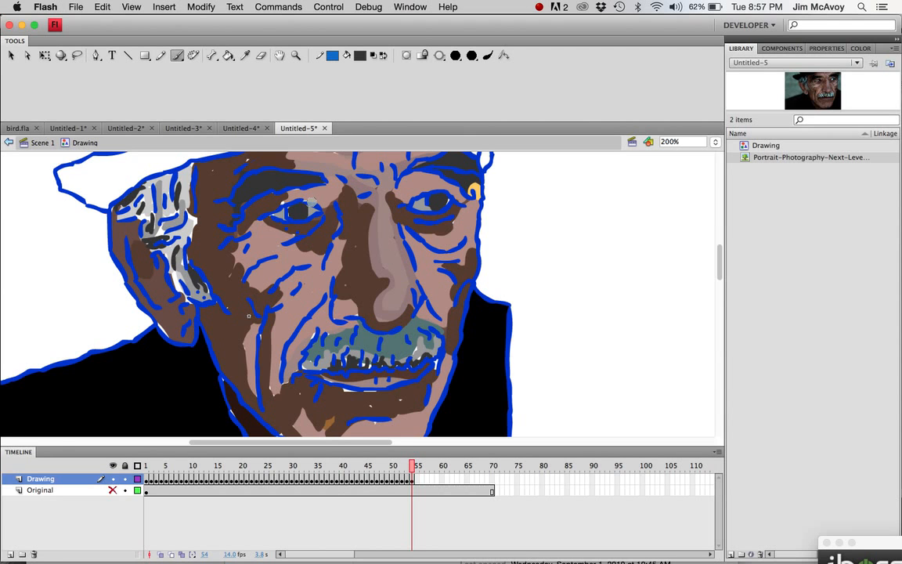
drag(271, 212, 271, 216)
Fill the hat's brim, crown strip and far corner with dark gray using the Paint Bucket
drag(248, 317, 248, 391)
mouse_move(354, 227)
mouse_down()
mouse_move(384, 224)
mouse_move(286, 224)
mouse_up()
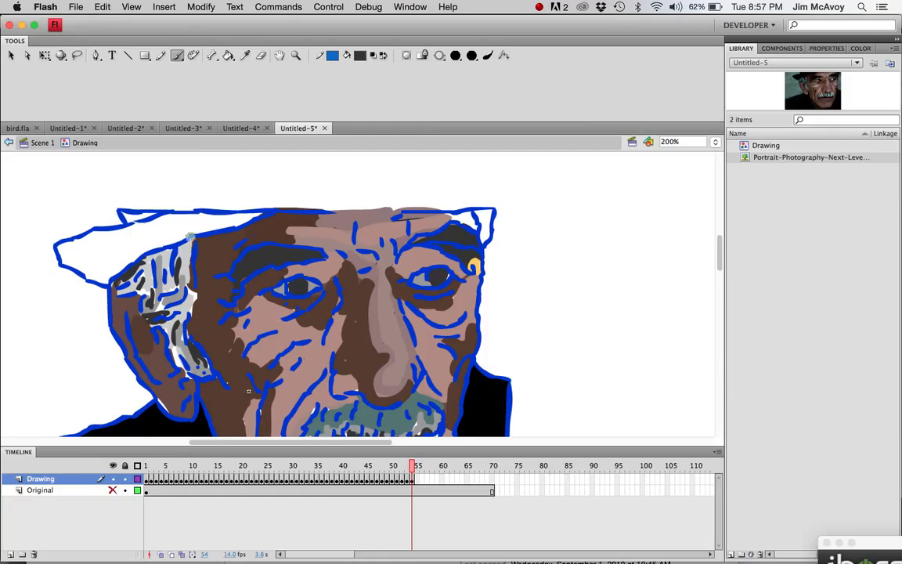
click(228, 55)
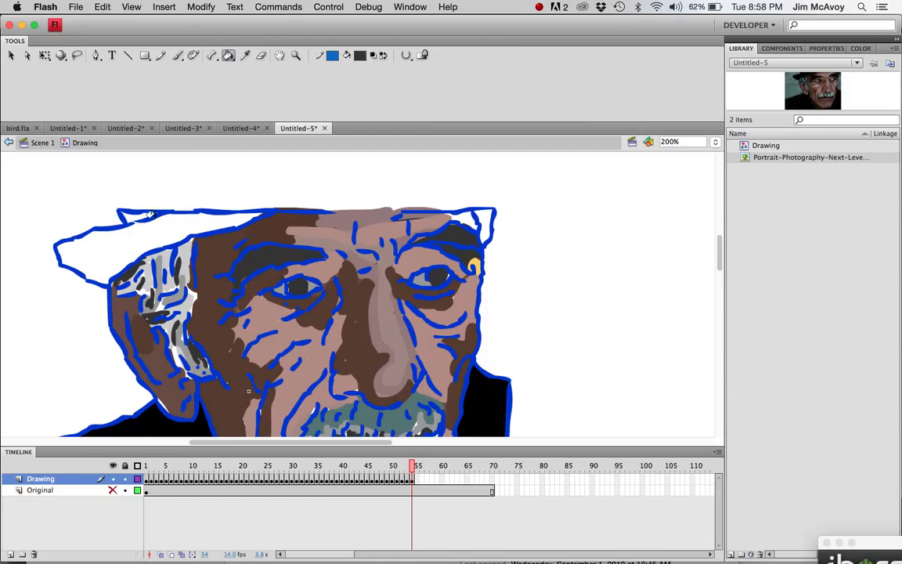
click(147, 227)
click(132, 212)
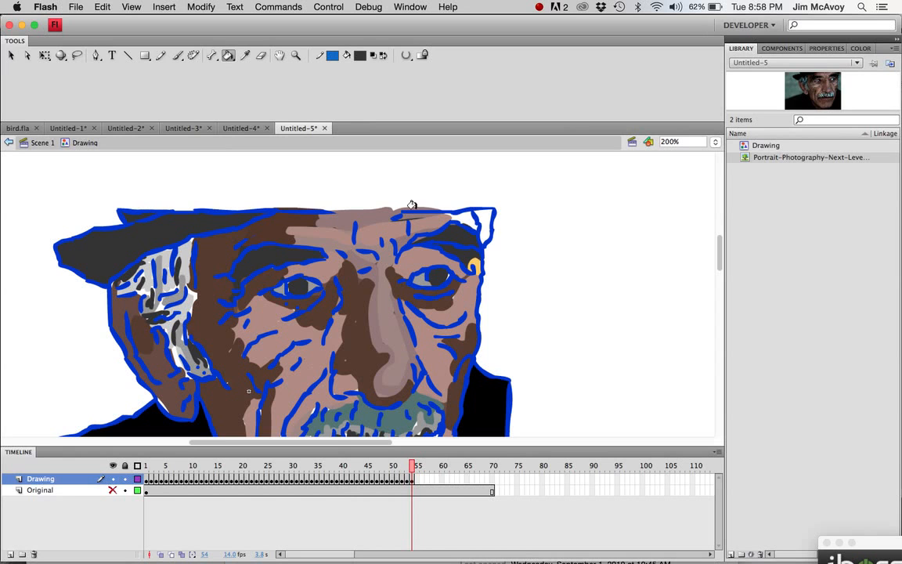
click(482, 216)
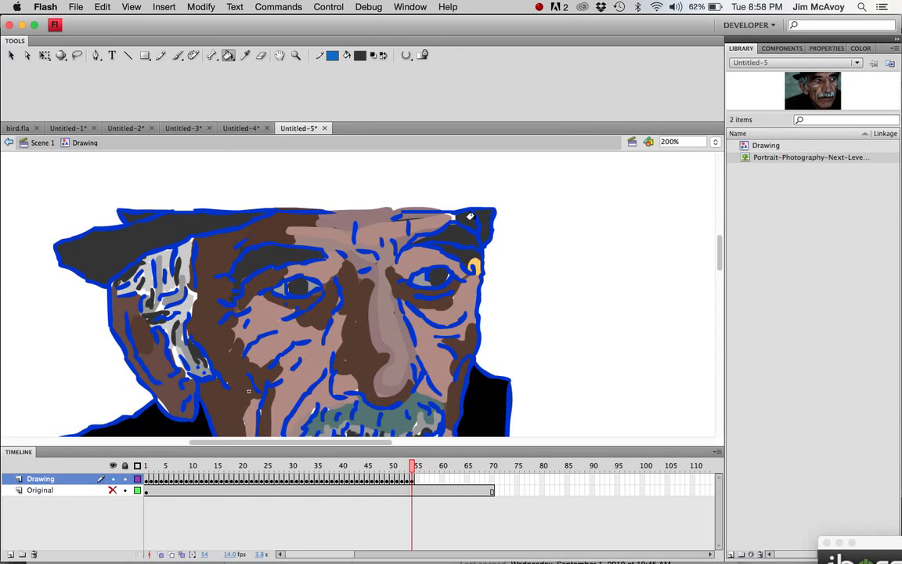
Brush dark gray behind the drawing to cover the white gaps around the mouth, chin, jaw, cheek and nose
scroll(454, 308, down, 4)
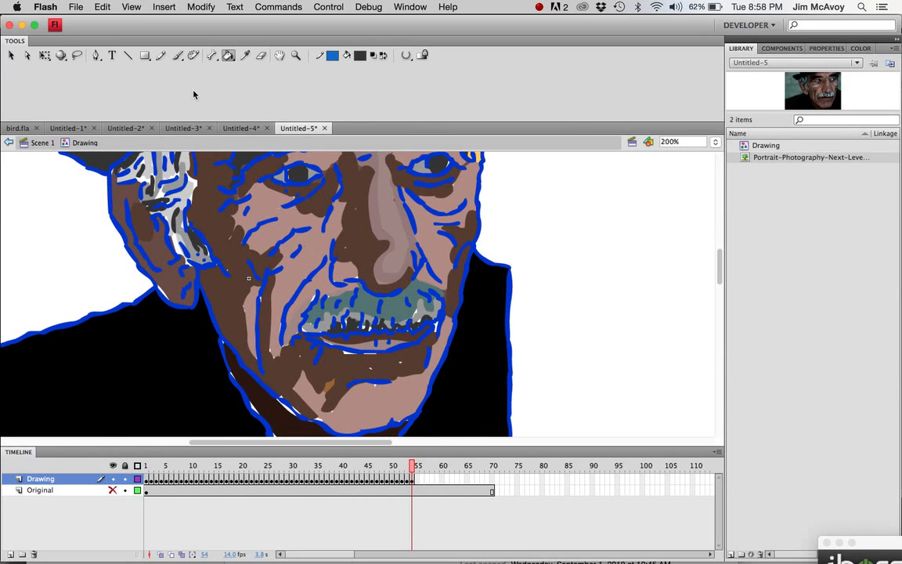
click(177, 55)
mouse_move(321, 286)
mouse_down()
mouse_move(301, 332)
mouse_move(425, 317)
mouse_move(434, 331)
mouse_move(333, 354)
mouse_move(348, 332)
mouse_move(325, 339)
mouse_move(322, 350)
mouse_move(345, 348)
mouse_up()
mouse_move(396, 397)
mouse_down()
mouse_move(368, 413)
mouse_move(322, 415)
mouse_move(288, 405)
mouse_move(281, 386)
mouse_up()
mouse_move(266, 427)
mouse_down()
mouse_move(221, 347)
mouse_move(233, 358)
mouse_move(223, 336)
mouse_up()
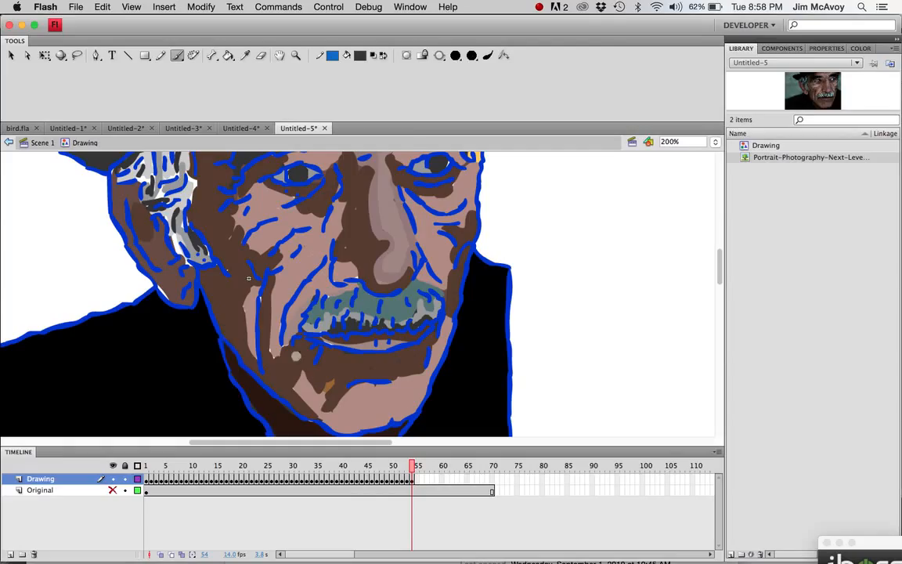
mouse_move(302, 355)
mouse_down()
mouse_move(272, 352)
mouse_move(249, 278)
mouse_up()
mouse_move(340, 284)
mouse_down()
mouse_move(352, 289)
mouse_move(365, 275)
mouse_up()
drag(351, 242, 349, 264)
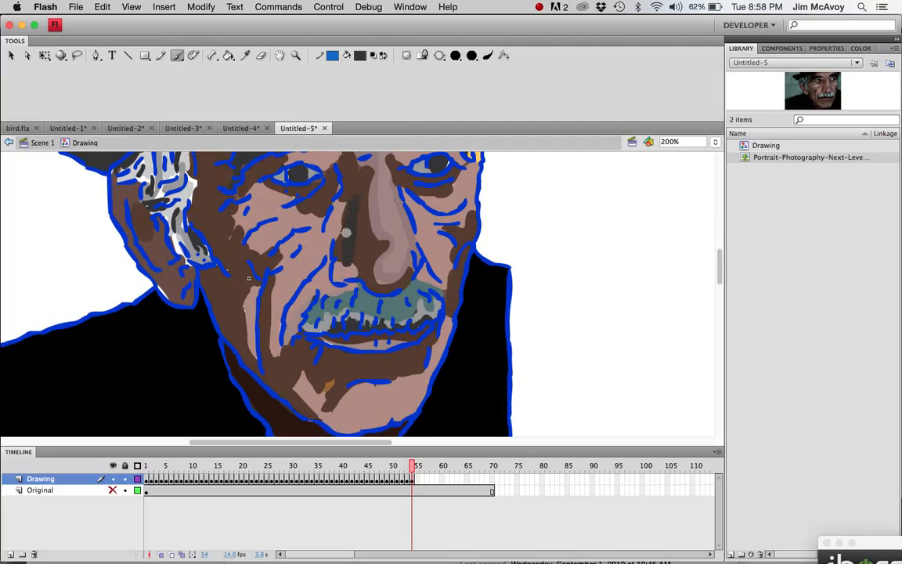
Brush dark gray behind the drawing to cover the white gaps in the ear and the hair beside it
mouse_move(210, 248)
mouse_down()
mouse_move(228, 274)
mouse_move(205, 243)
mouse_up()
drag(153, 213, 167, 234)
mouse_move(162, 282)
mouse_down()
mouse_move(170, 306)
mouse_move(162, 283)
mouse_move(198, 250)
mouse_move(165, 283)
mouse_up()
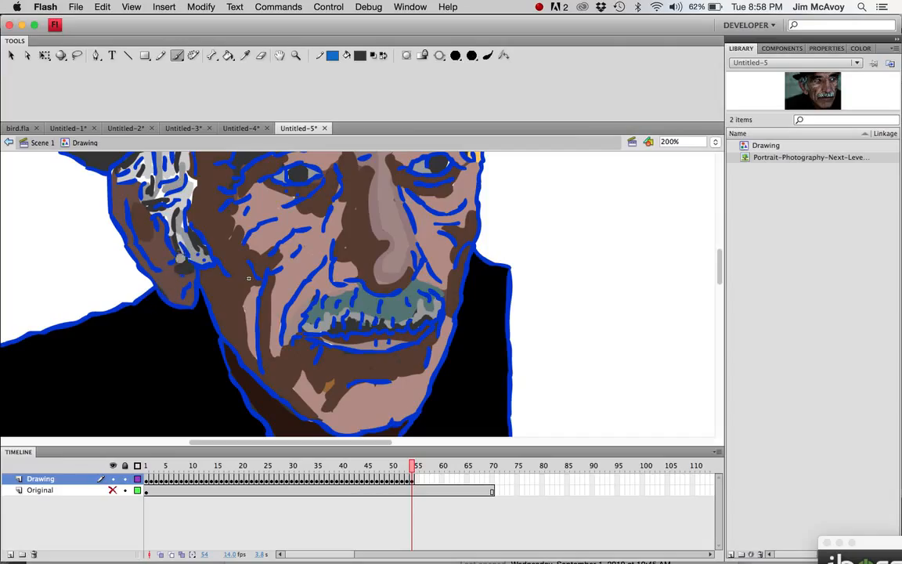
mouse_move(162, 206)
mouse_down()
mouse_move(158, 169)
mouse_move(139, 177)
mouse_move(138, 188)
mouse_move(172, 174)
mouse_move(190, 184)
mouse_move(195, 174)
mouse_move(200, 188)
mouse_up()
scroll(197, 204, up, 3)
mouse_move(177, 239)
mouse_down()
mouse_move(186, 222)
mouse_move(173, 196)
mouse_up()
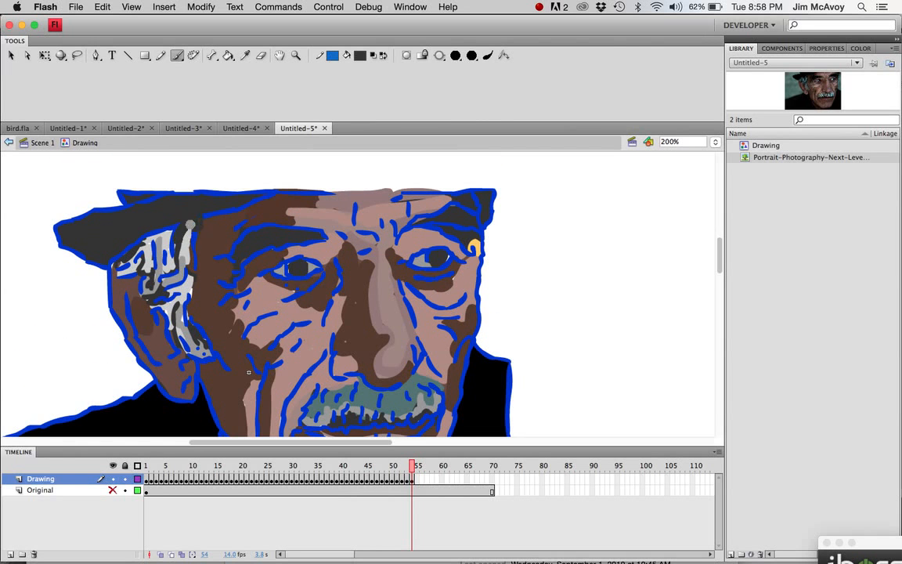
Scrub back and forth through the Drawing symbol's frames to review how the portrait builds up
scroll(248, 372, down, 3)
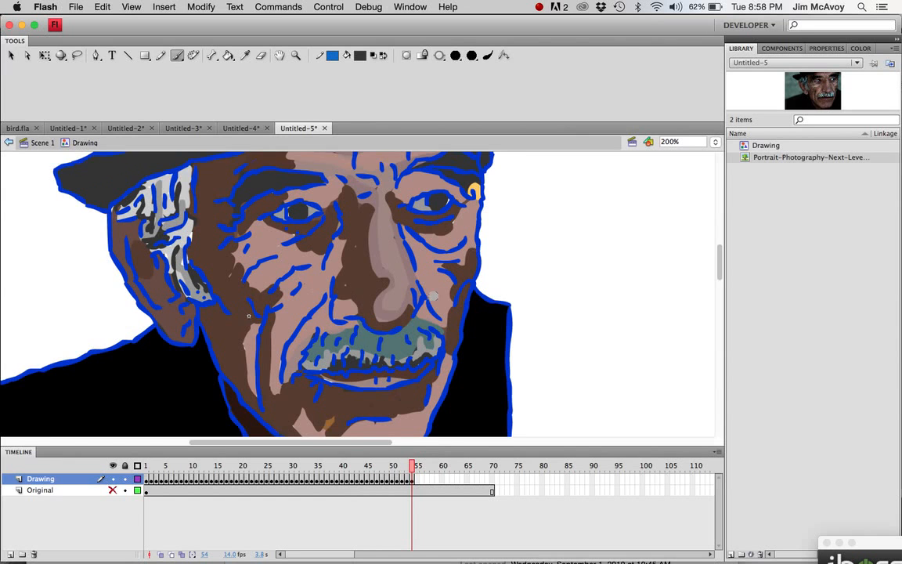
scroll(390, 267, down, 1)
mouse_move(413, 470)
mouse_down()
mouse_move(246, 474)
mouse_move(145, 491)
mouse_move(328, 486)
mouse_up()
drag(337, 486, 348, 487)
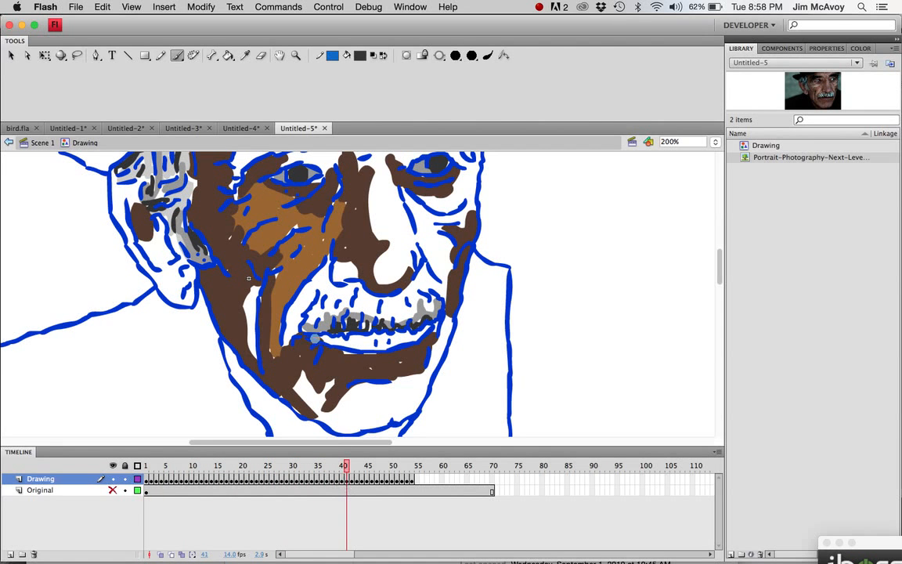
drag(349, 473, 387, 473)
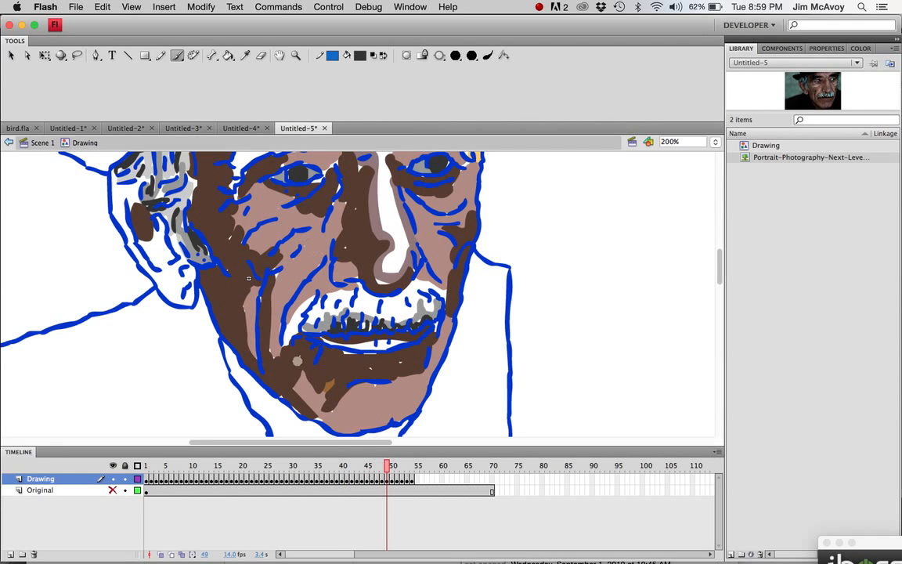
mouse_move(389, 469)
mouse_down()
mouse_move(373, 468)
mouse_move(418, 468)
mouse_move(169, 467)
mouse_move(426, 491)
mouse_move(250, 496)
mouse_move(396, 496)
mouse_move(342, 497)
mouse_move(381, 494)
mouse_up()
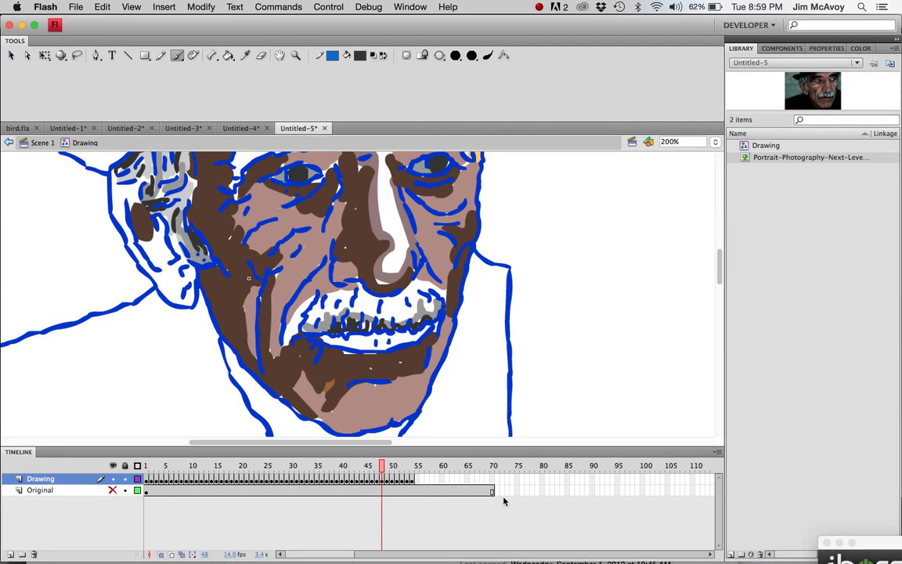
Remove frames 55 to 70 from the Original layer so that it ends at frame 54
click(419, 492)
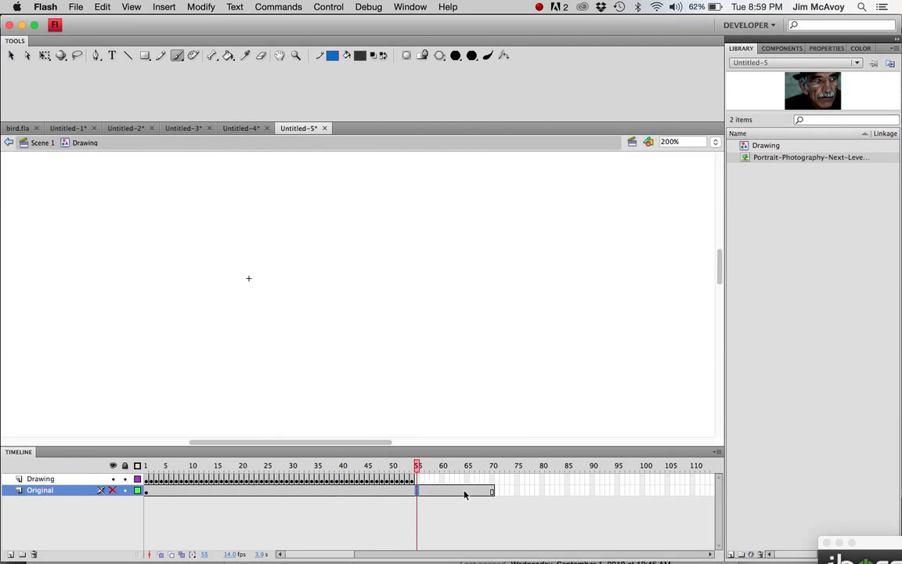
shift+click(492, 492)
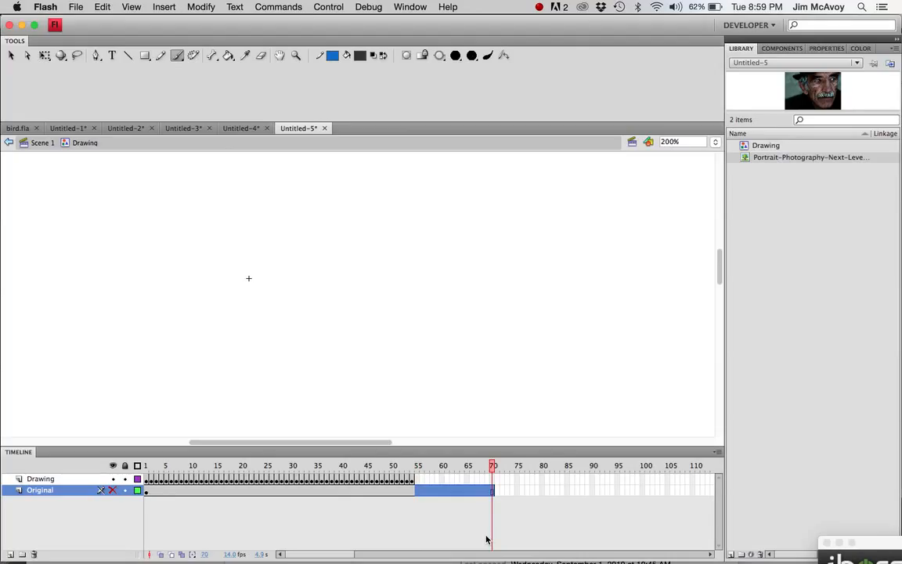
key(shift+F5)
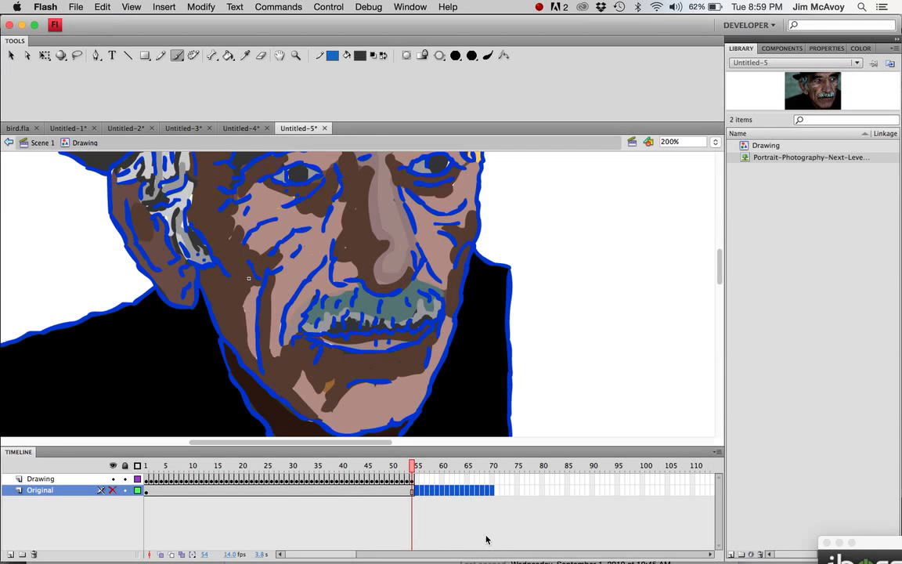
click(456, 540)
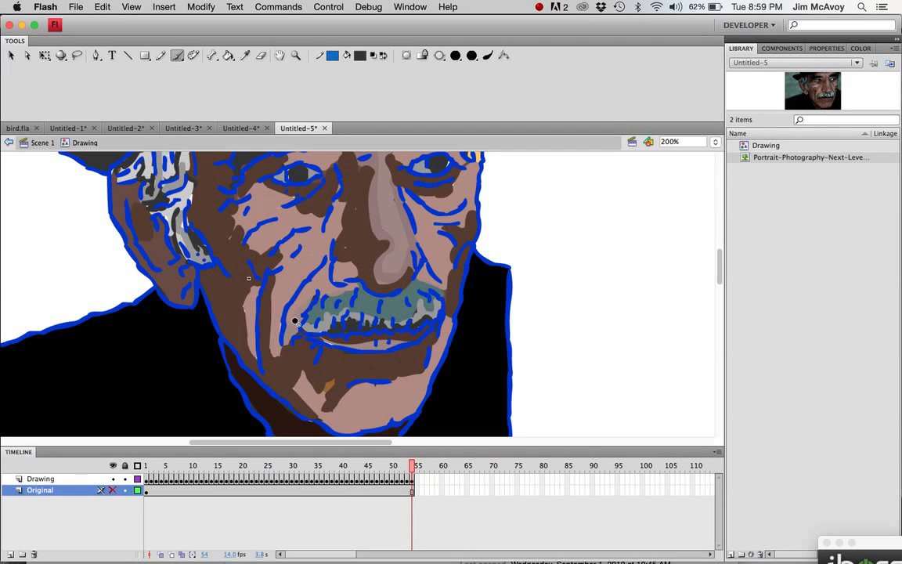
Return to Scene 1, extend Layer 1 to frame 80 and place the Drawing symbol on the stage
click(39, 141)
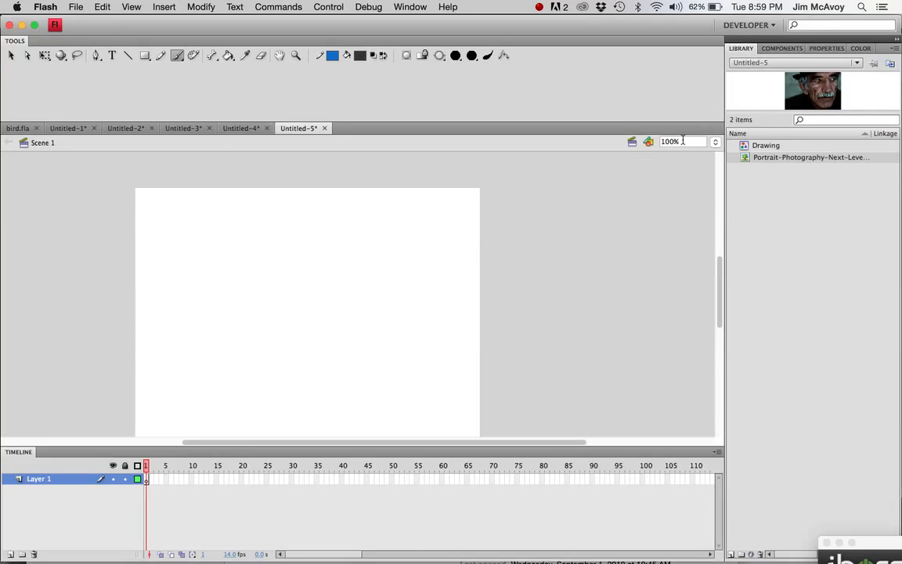
double_click(745, 146)
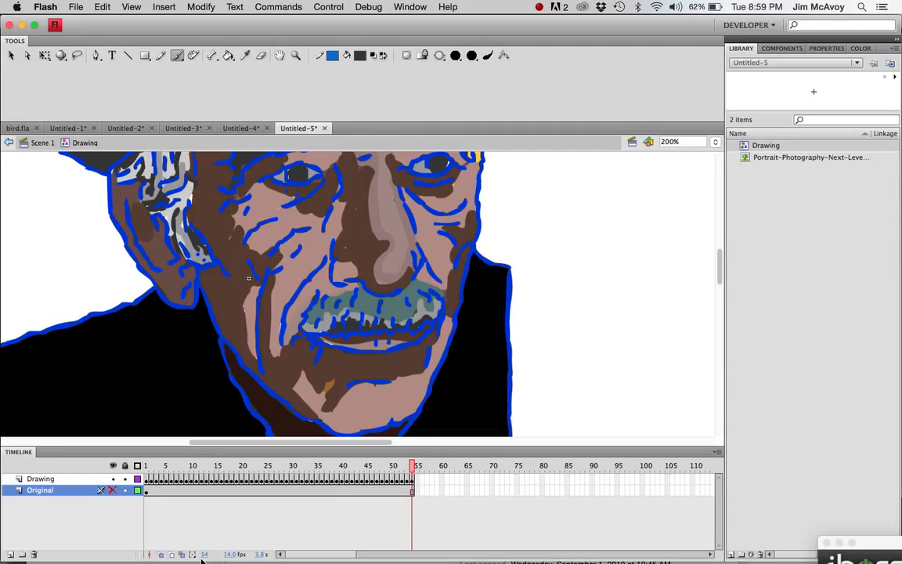
click(36, 142)
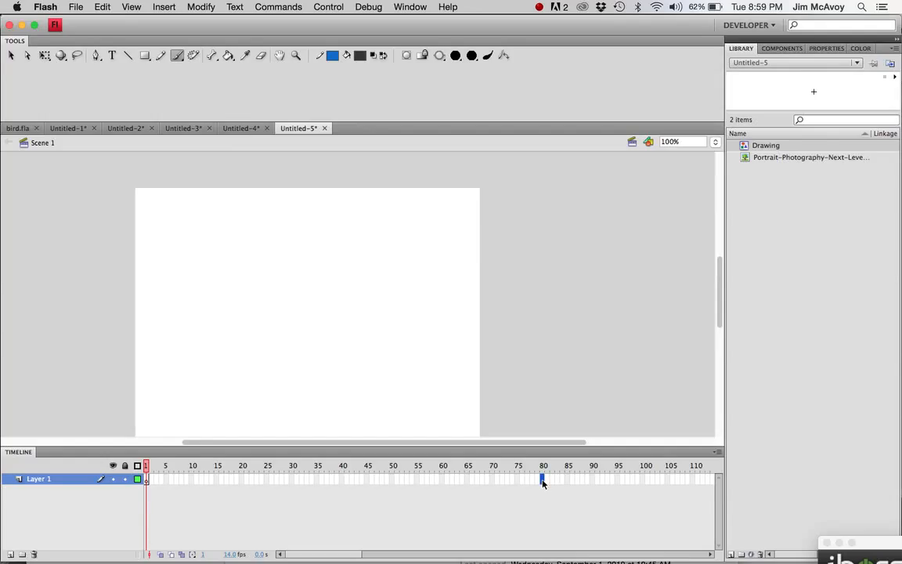
key(F5)
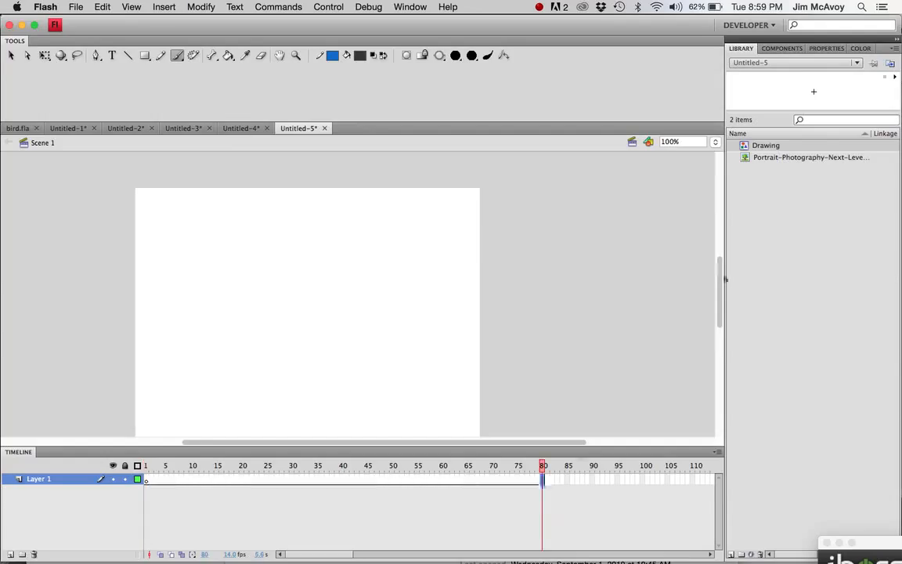
mouse_move(747, 145)
mouse_down()
mouse_move(341, 353)
mouse_move(317, 336)
mouse_up()
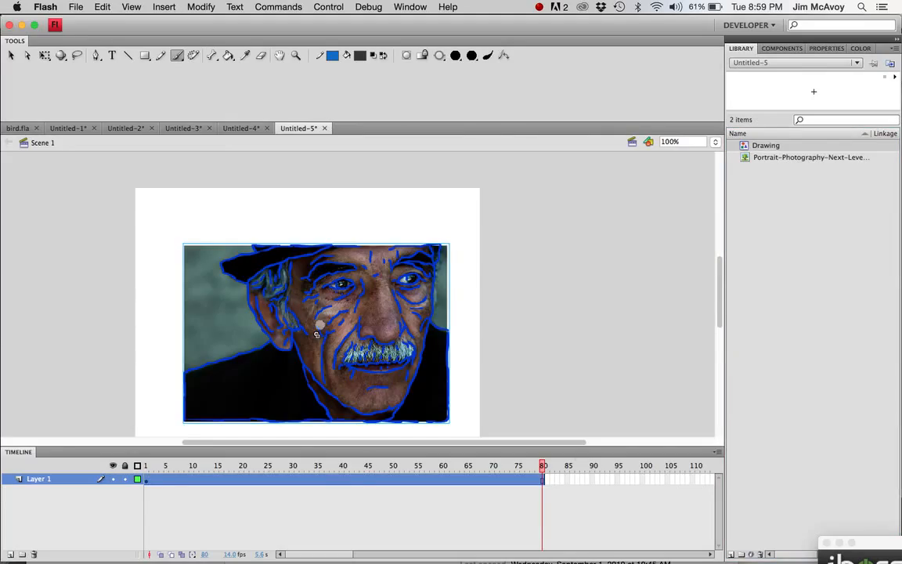
Delete the Original photo layer inside the Drawing symbol and return to Scene 1
double_click(745, 148)
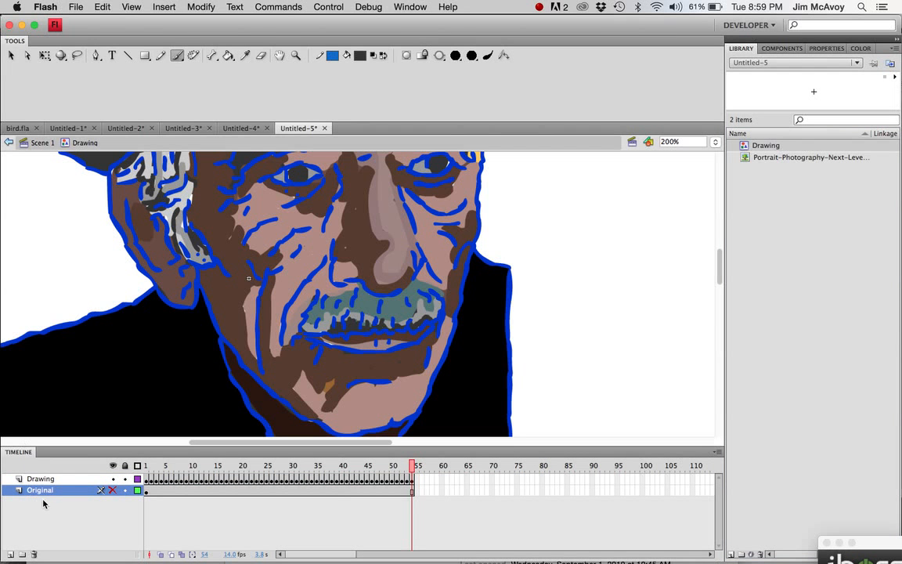
click(41, 491)
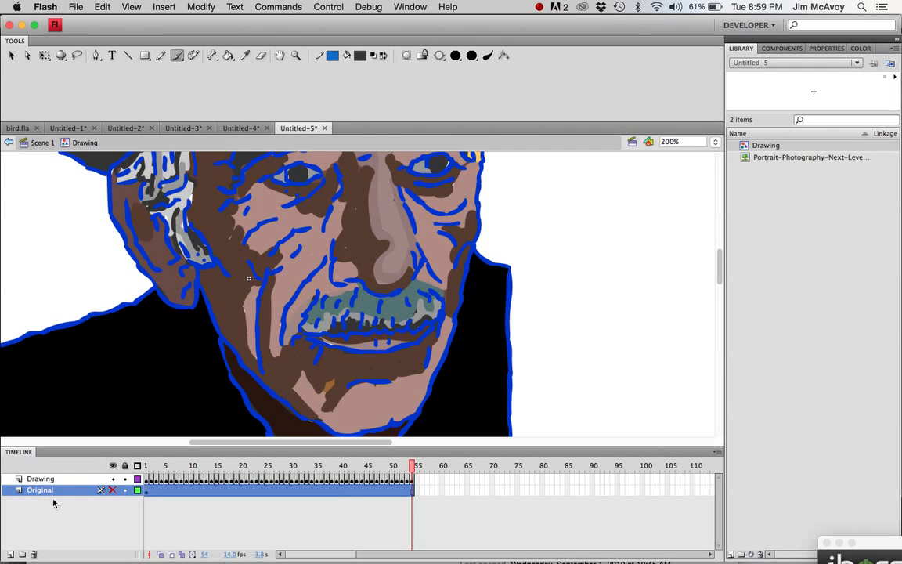
click(34, 554)
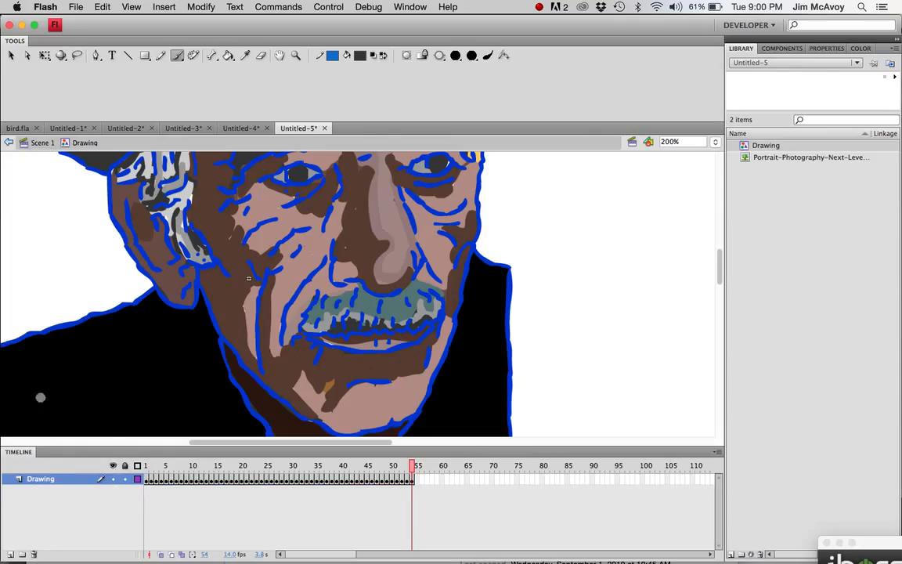
click(39, 142)
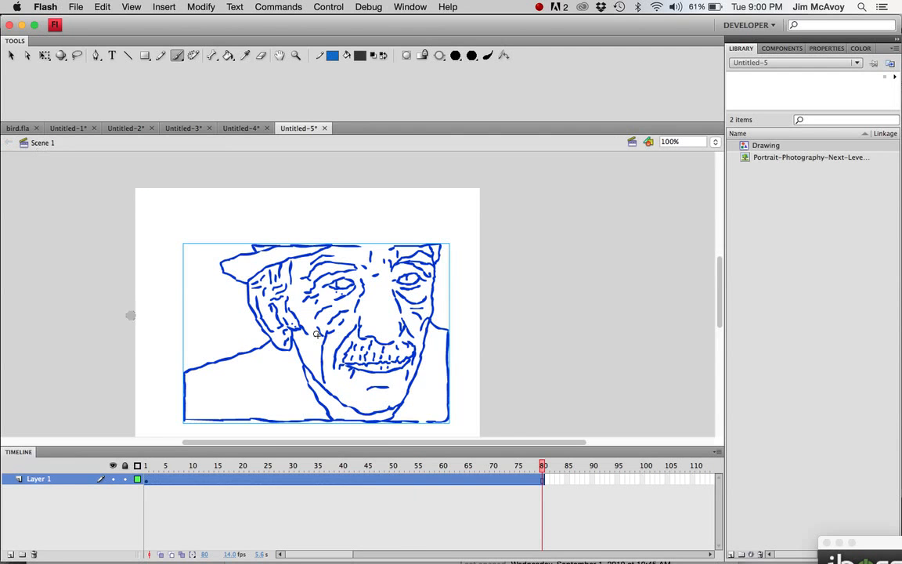
Set the Drawing instance's looping option to Play Once and scrub the main timeline to frame 64 to check playback
drag(543, 469, 398, 494)
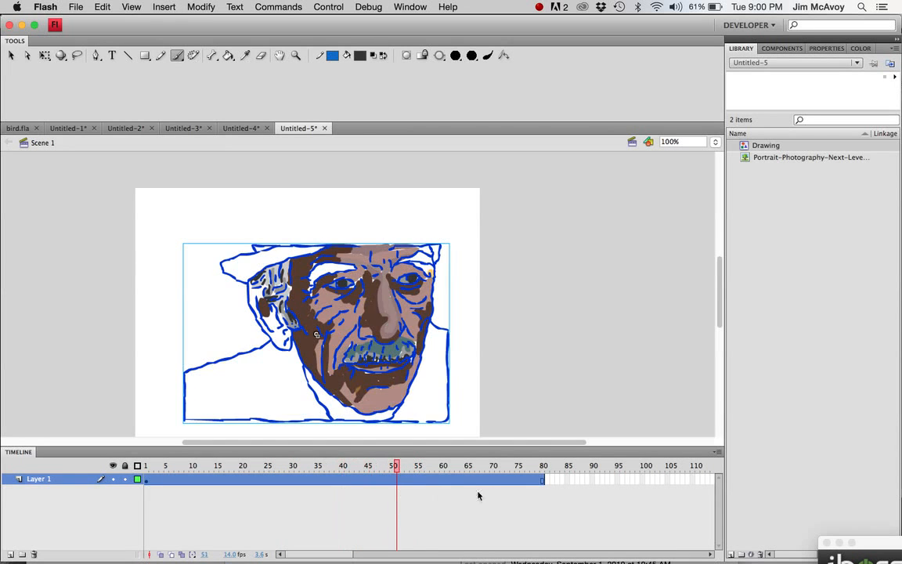
click(11, 55)
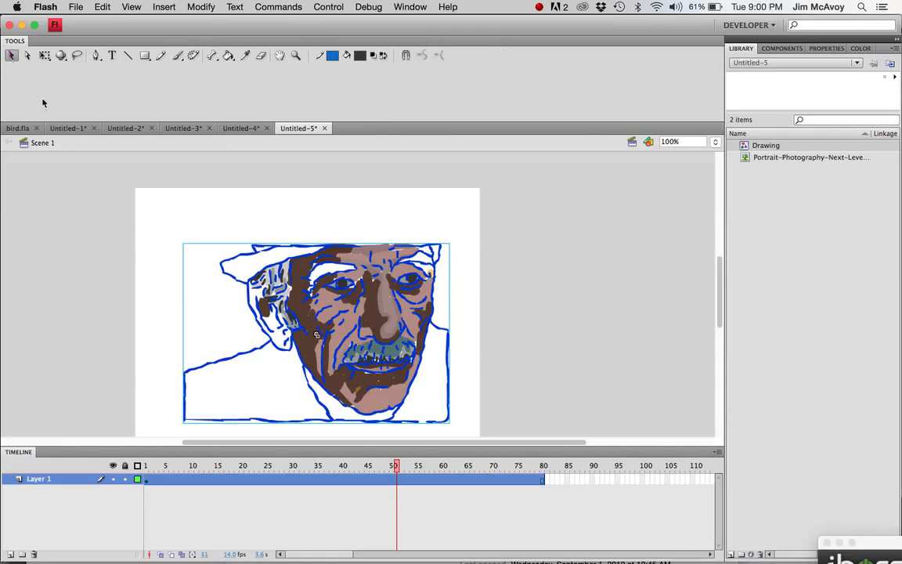
click(827, 48)
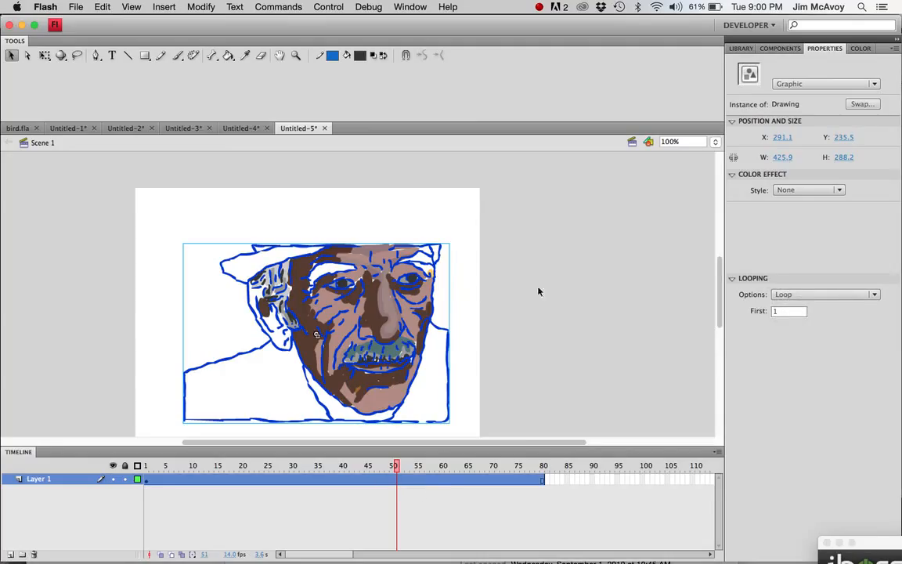
click(805, 296)
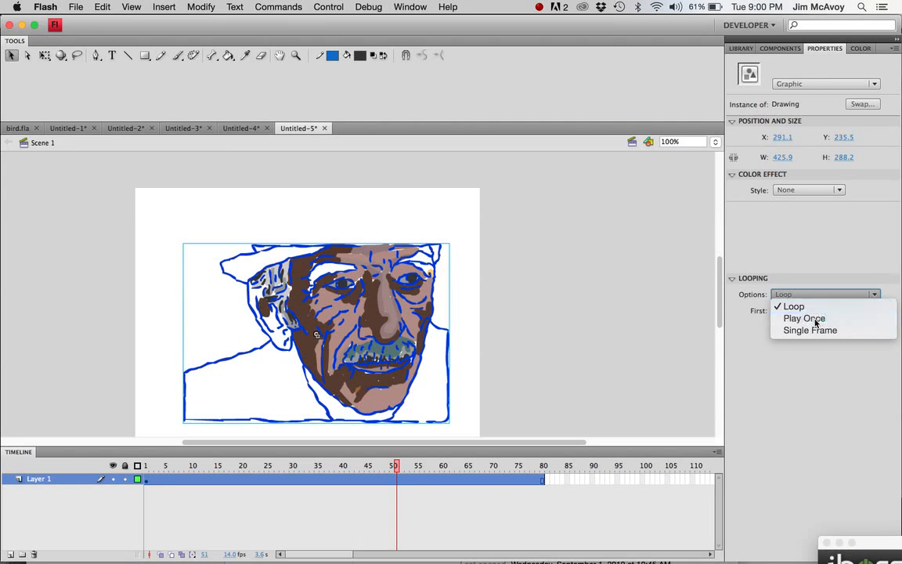
click(804, 317)
mouse_move(397, 468)
mouse_down()
mouse_move(260, 468)
mouse_move(543, 471)
mouse_move(142, 487)
mouse_move(485, 493)
mouse_move(197, 490)
mouse_move(462, 487)
mouse_up()
Try light cyan (#99FFFF) as the document's stage color, and replace it with light pink
click(459, 237)
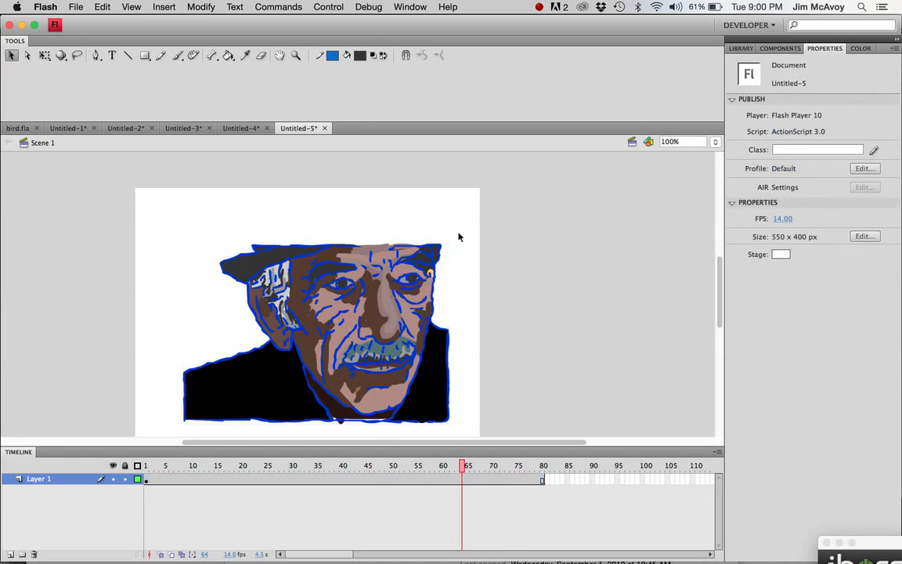
click(787, 256)
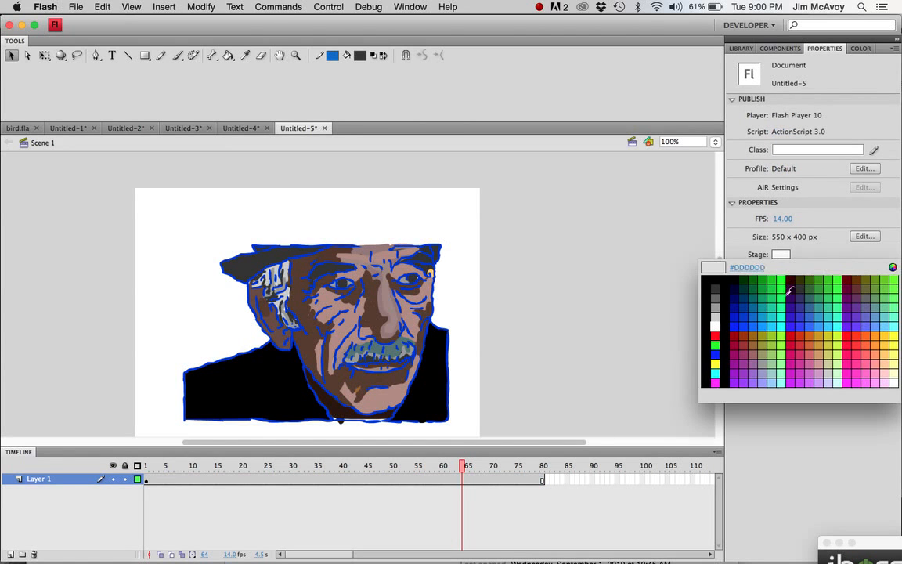
click(785, 381)
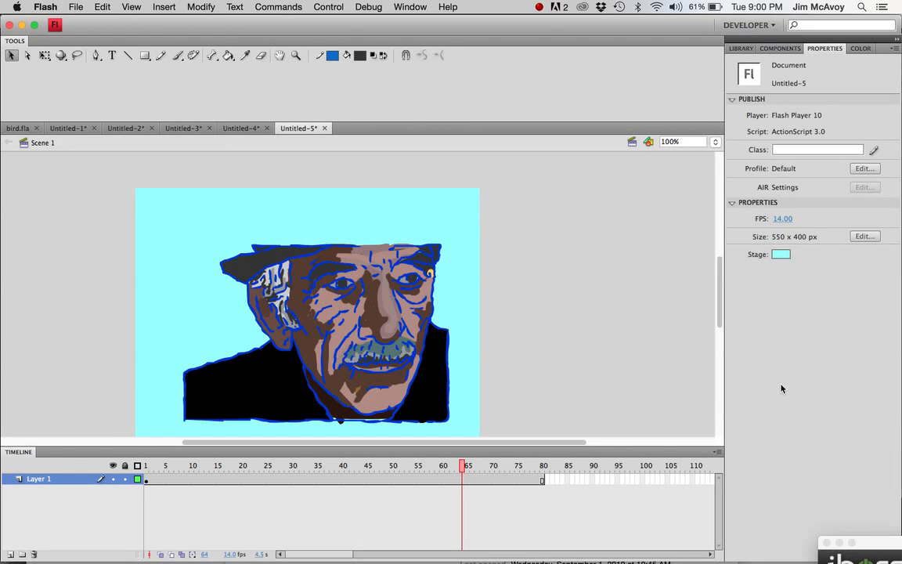
click(782, 256)
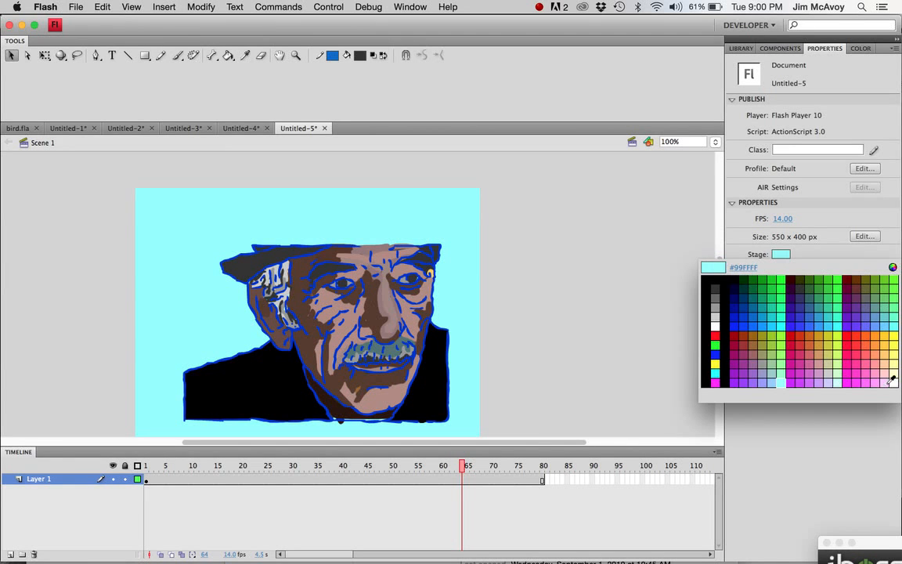
click(890, 382)
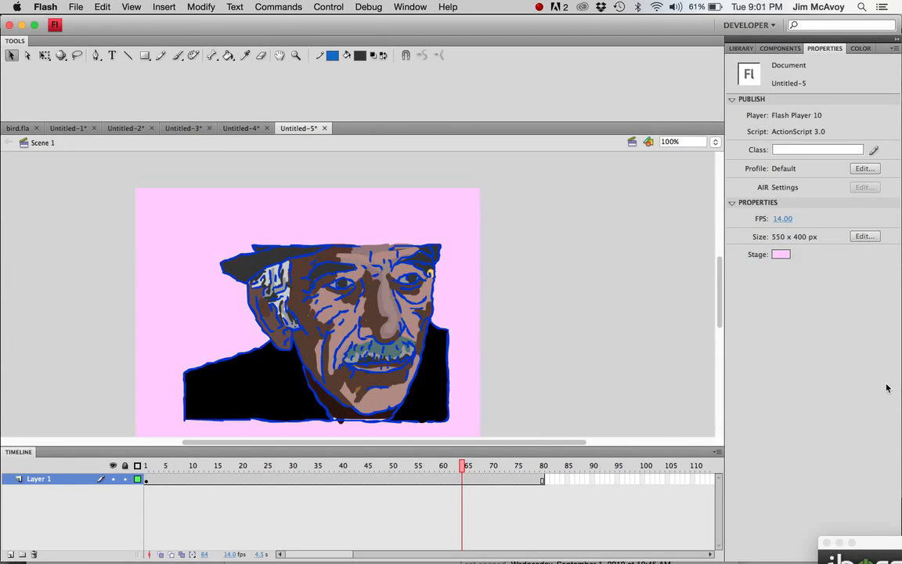
Change the document's stage color to a bright aquamarine green
click(783, 255)
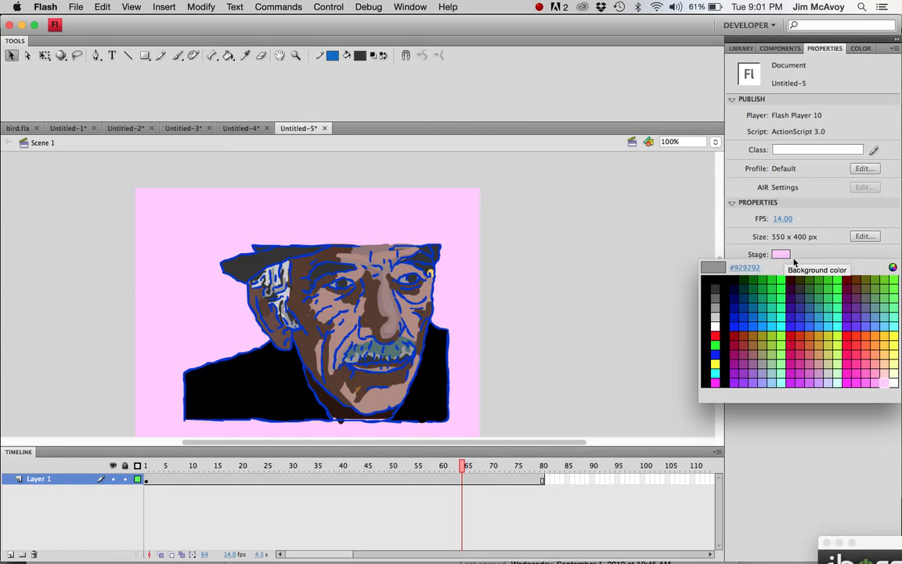
click(895, 317)
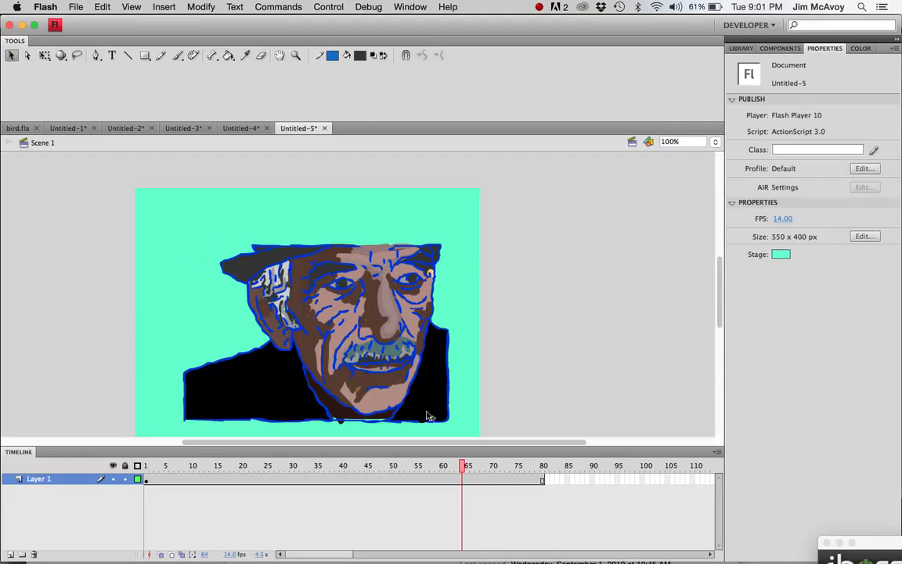
Scale the Drawing instance up with Free Transform to about 627 × 424 px and reposition it to fill the stage
click(290, 275)
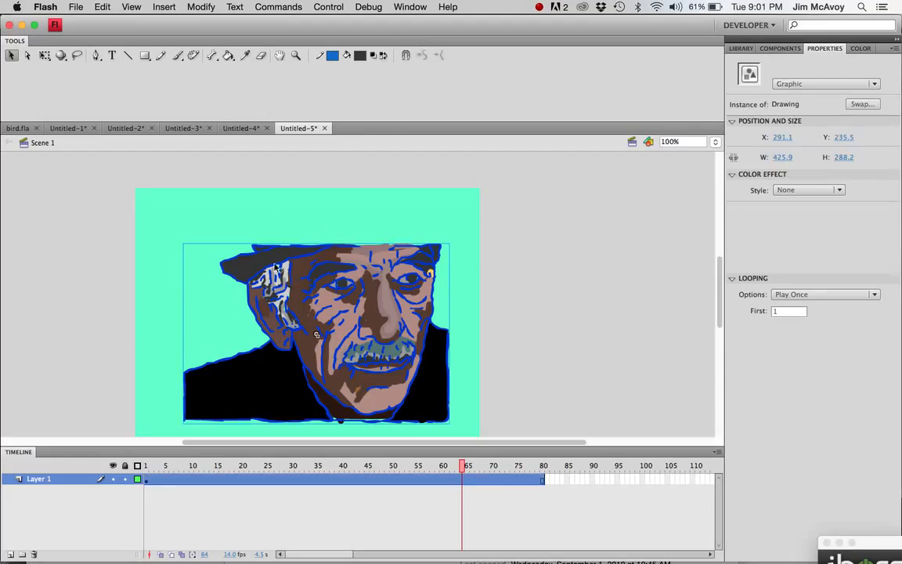
click(46, 56)
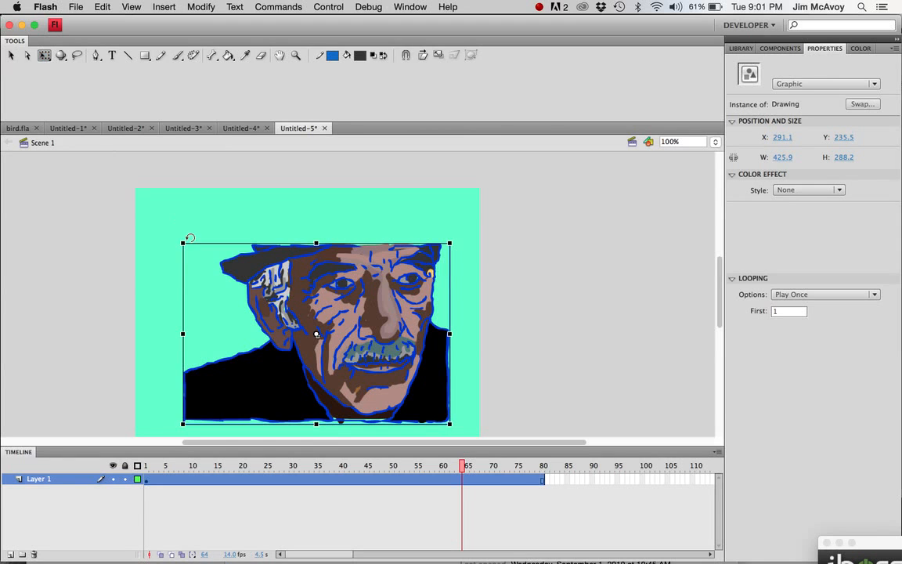
drag(181, 242, 135, 210)
drag(266, 286, 263, 267)
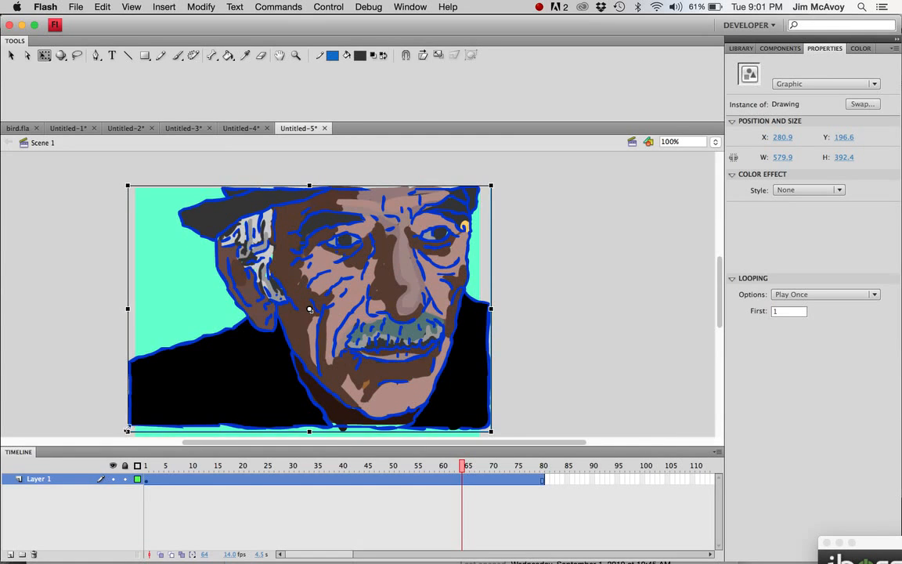
drag(128, 430, 111, 444)
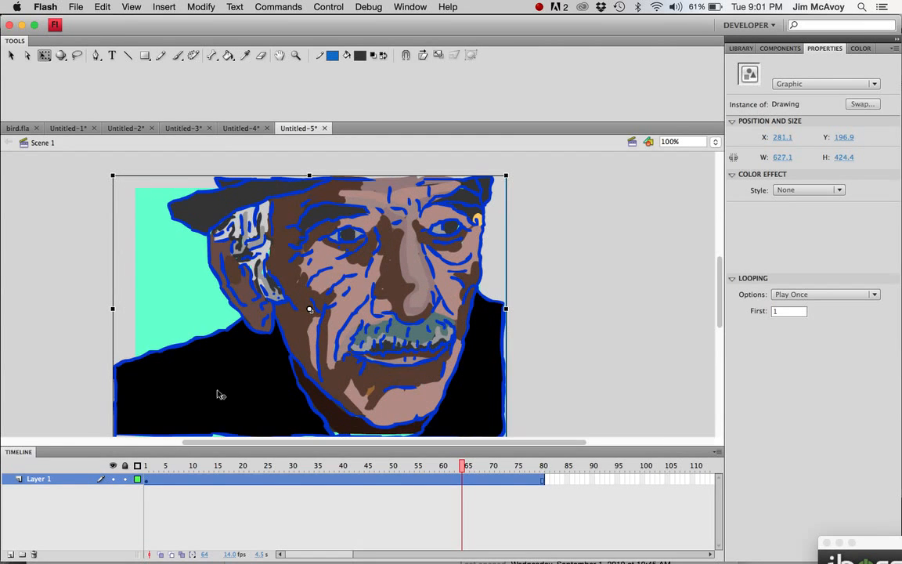
mouse_move(340, 345)
mouse_down()
mouse_move(325, 355)
mouse_move(333, 352)
mouse_up()
Rewind the main timeline to frame 1 and test the movie to watch the drawing animation play
drag(466, 468, 141, 494)
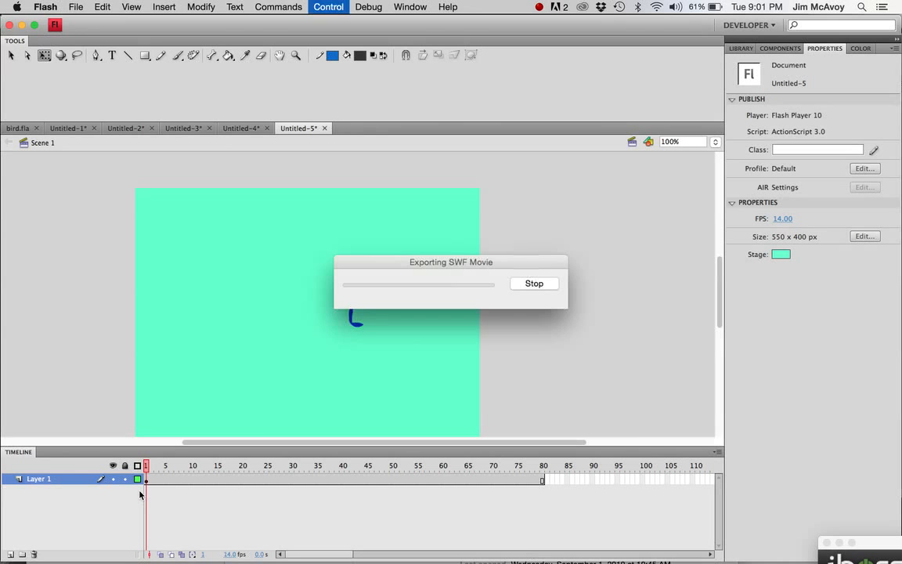
key(super+Return)
key(Return)
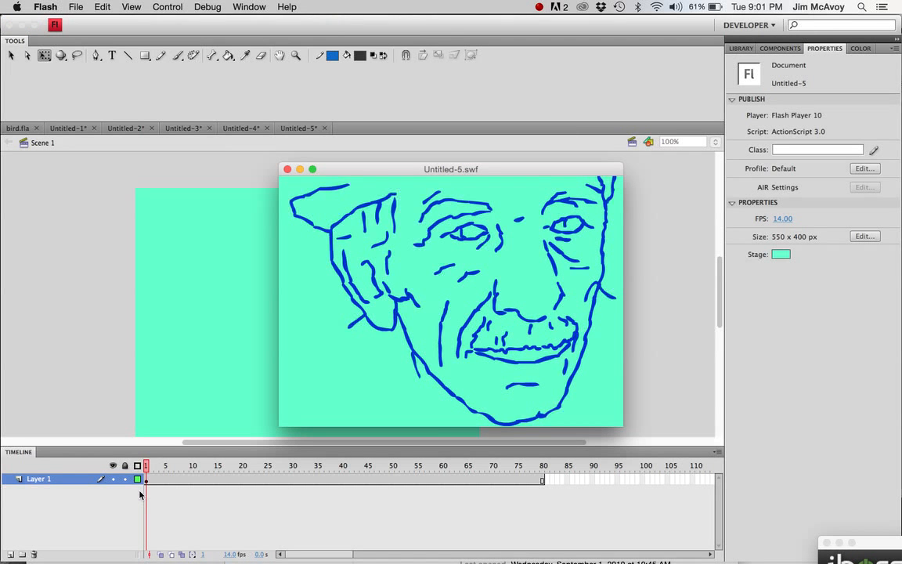